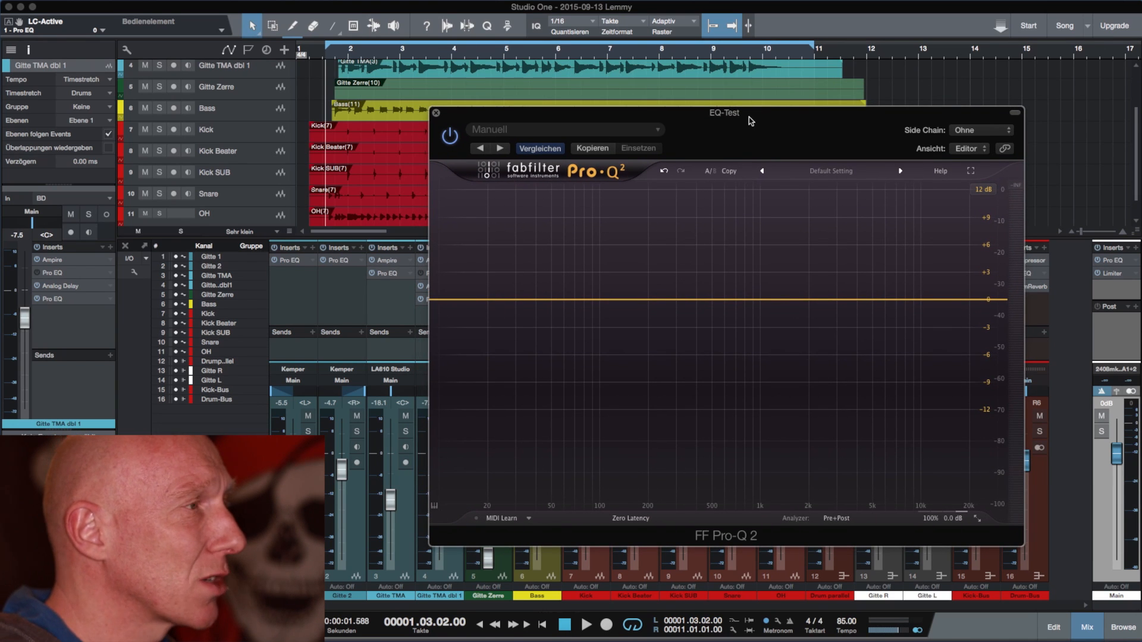
- Add an EQ band at about 258 Hz near 0 dB and set its filter type to Notch
left_click(665, 302)
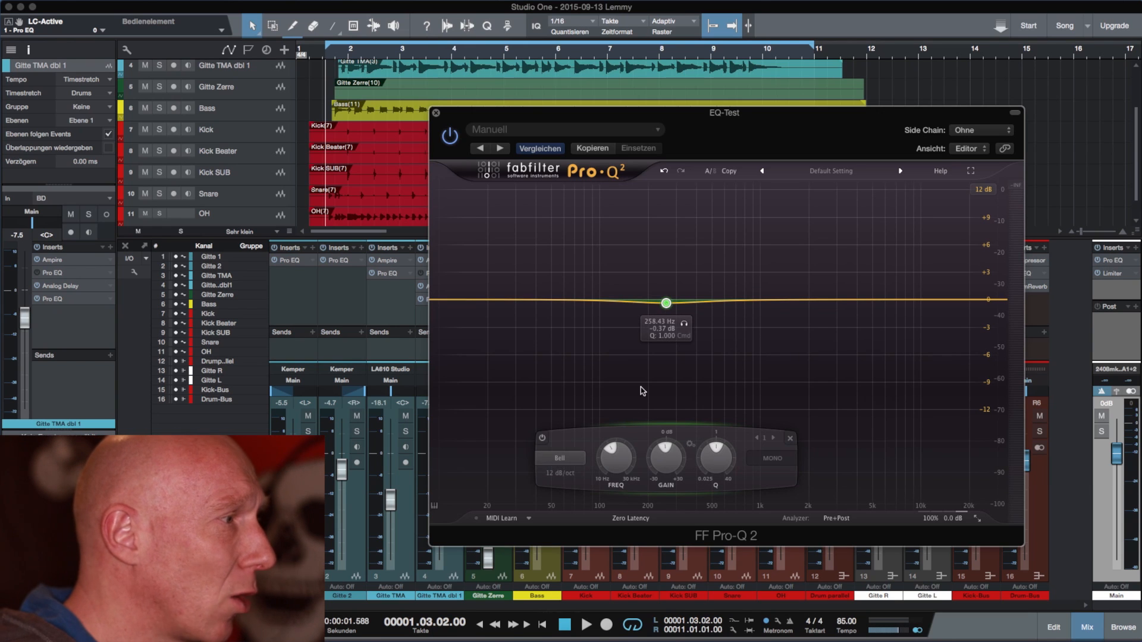
left_click(577, 457)
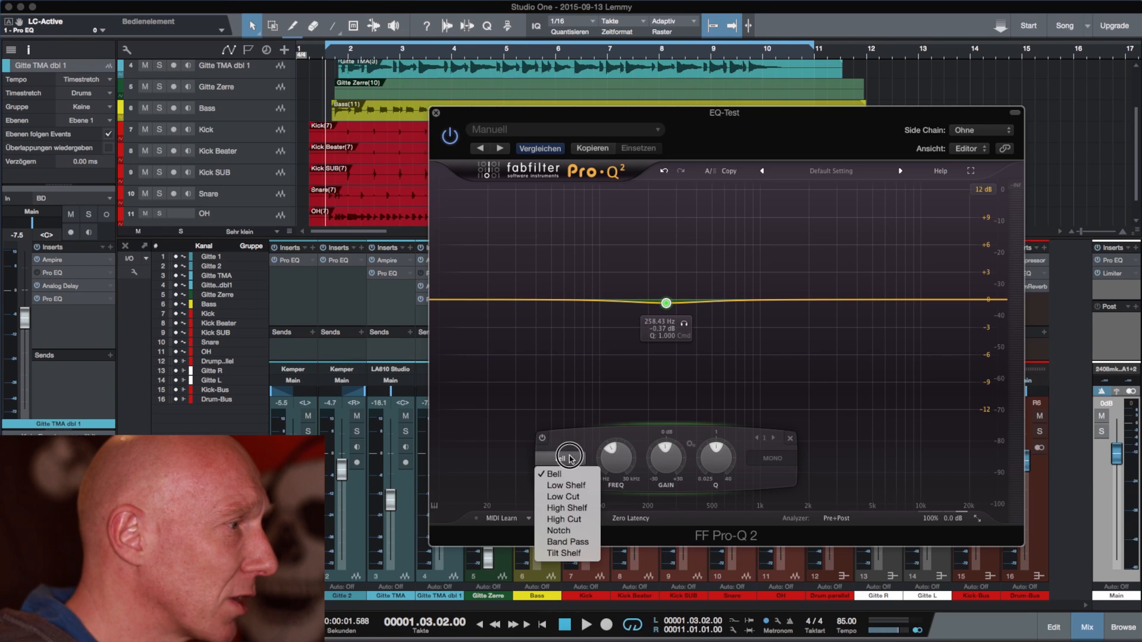
left_click(577, 532)
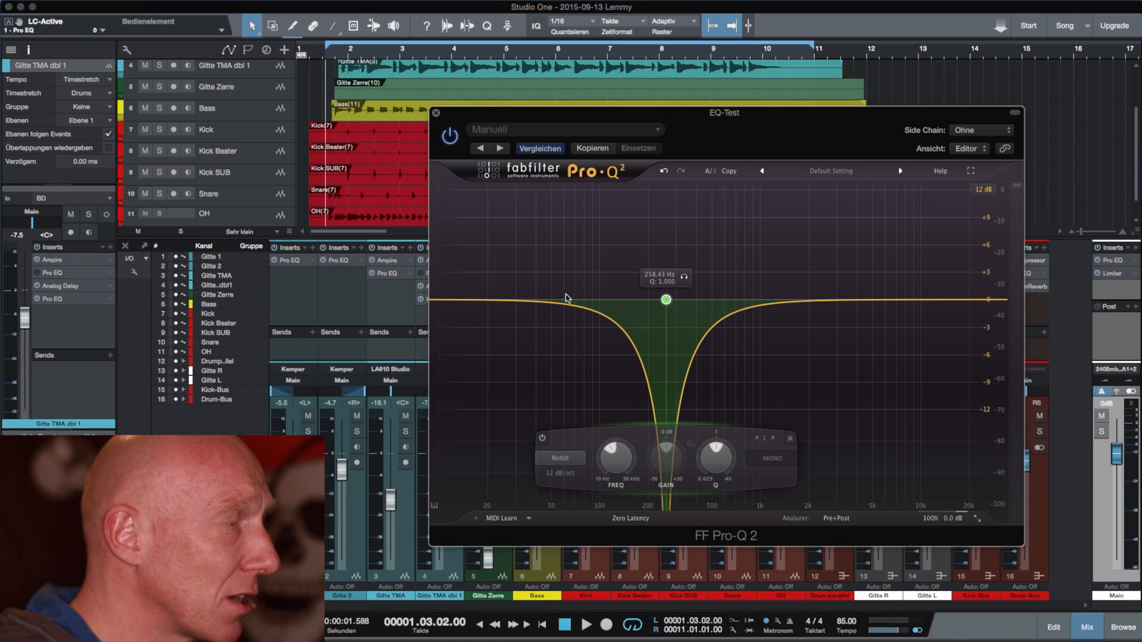
- Narrow the notch to a Q of 40 and set its frequency to 50 Hz
left_click_drag(718, 457, 714, 397)
mouse_move(717, 459)
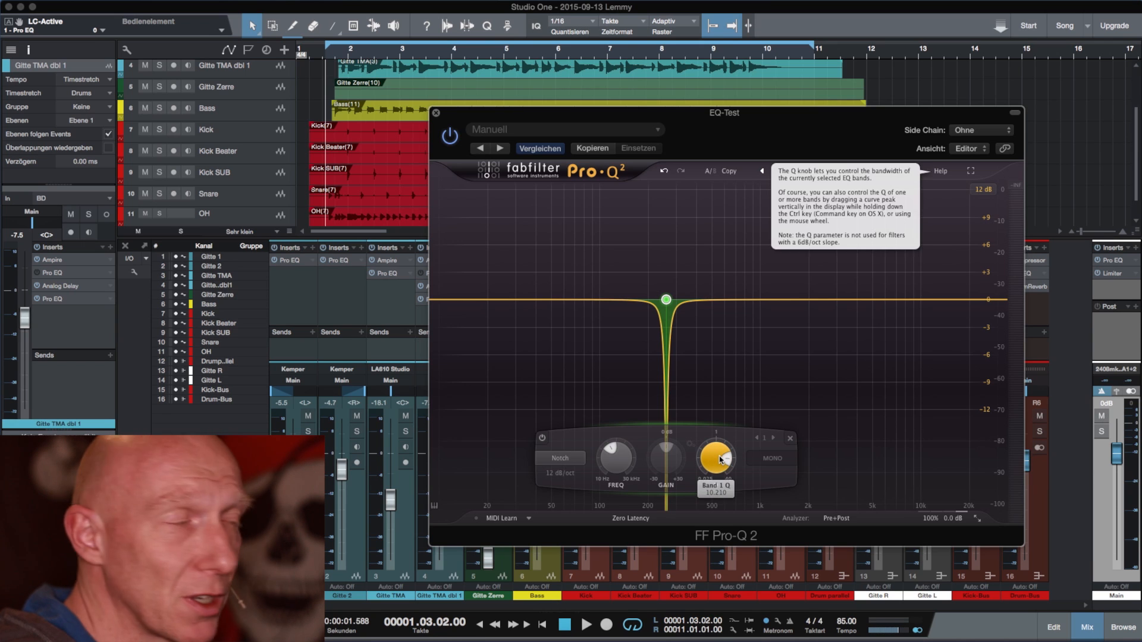
left_click_drag(720, 464, 688, 348)
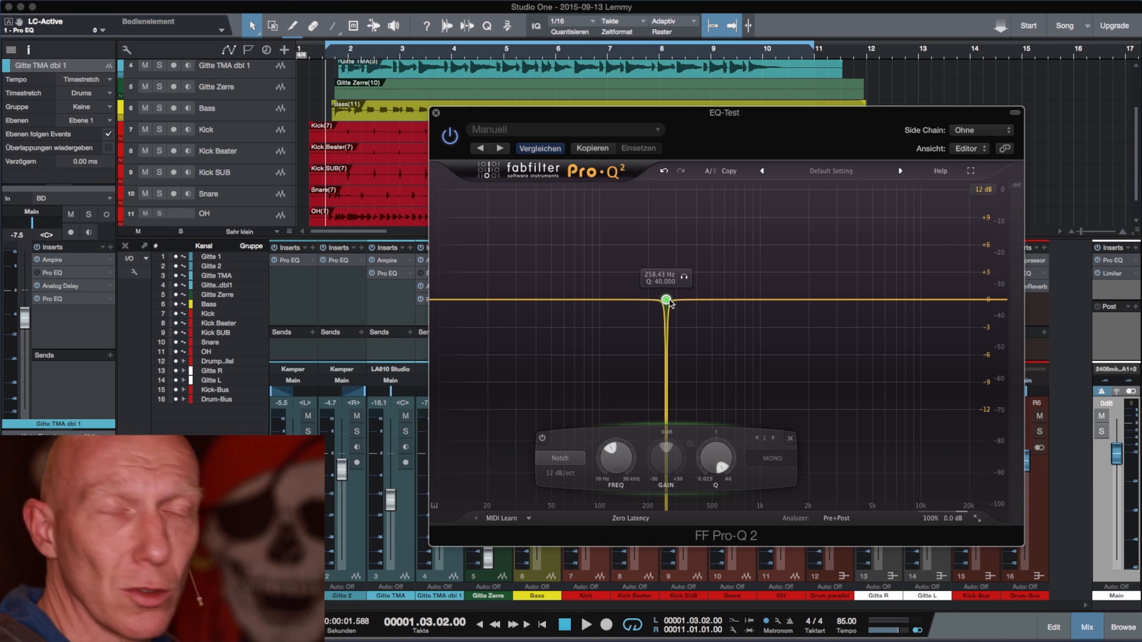
mouse_move(613, 462)
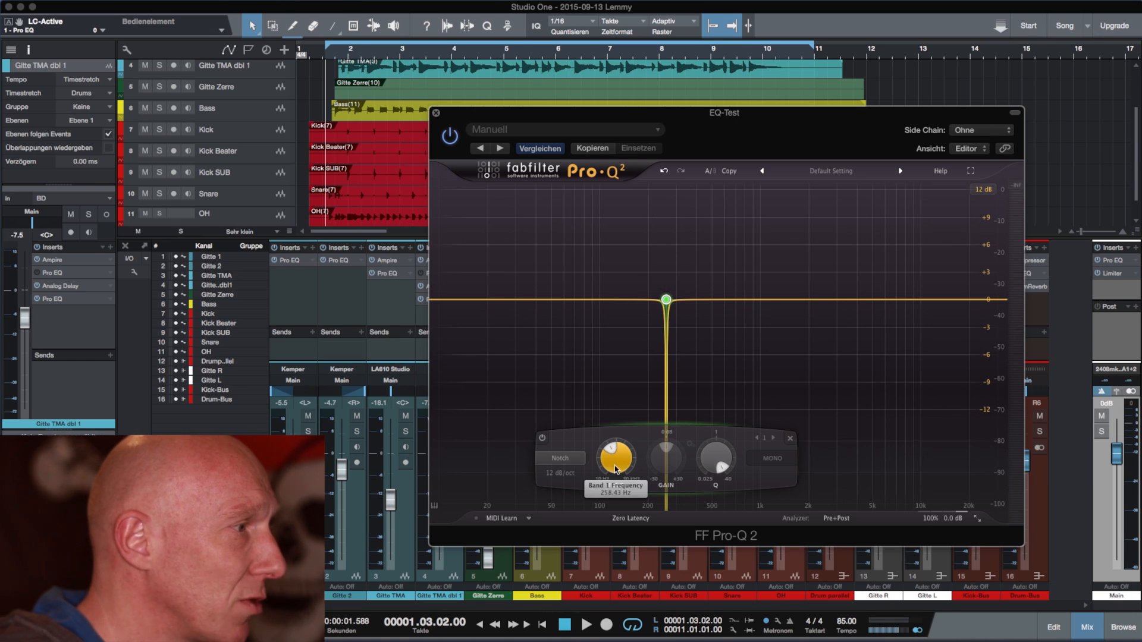
type("50")
key("Return")
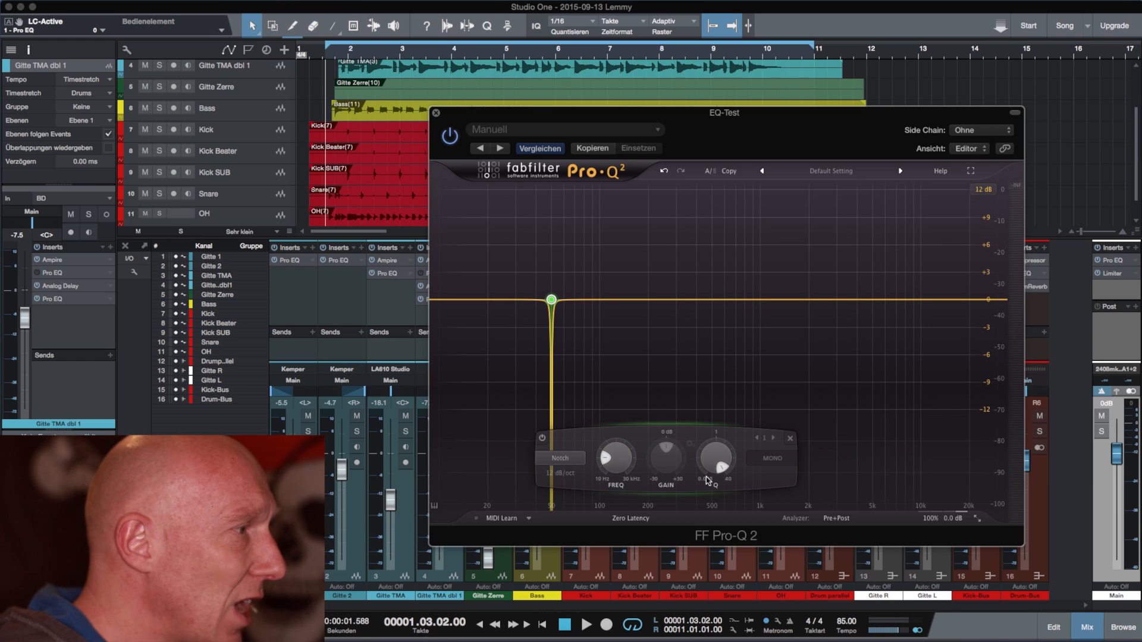
- Change the band to a Band Pass filter with a very wide Q and a 48 dB/oct slope
left_click(561, 459)
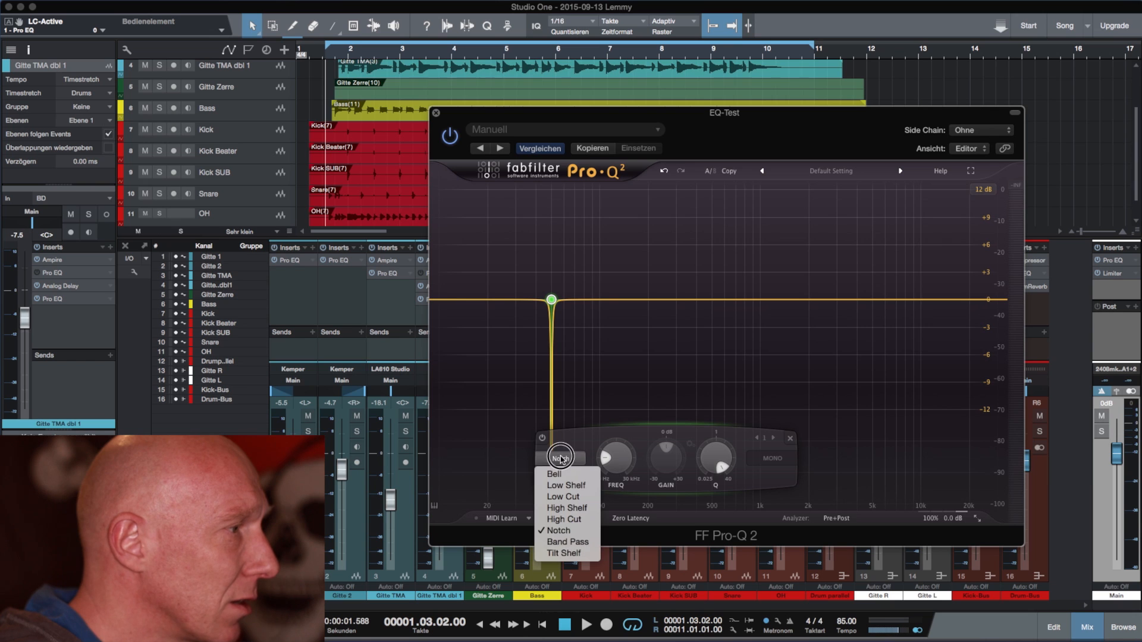
left_click(626, 487)
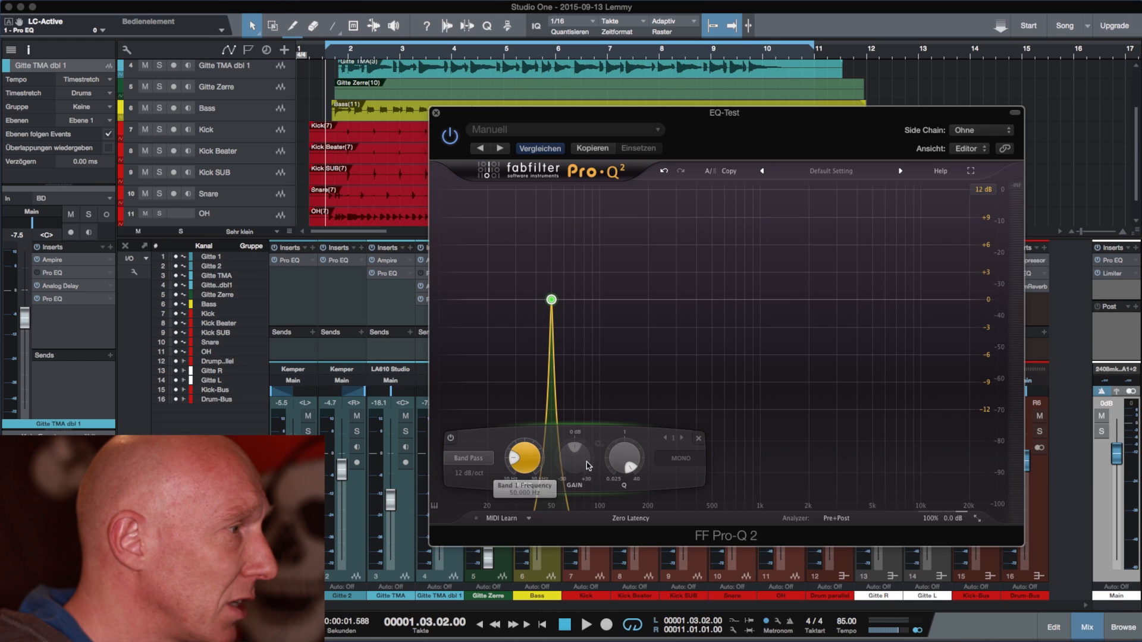
left_click_drag(625, 459, 656, 545)
left_click(472, 476)
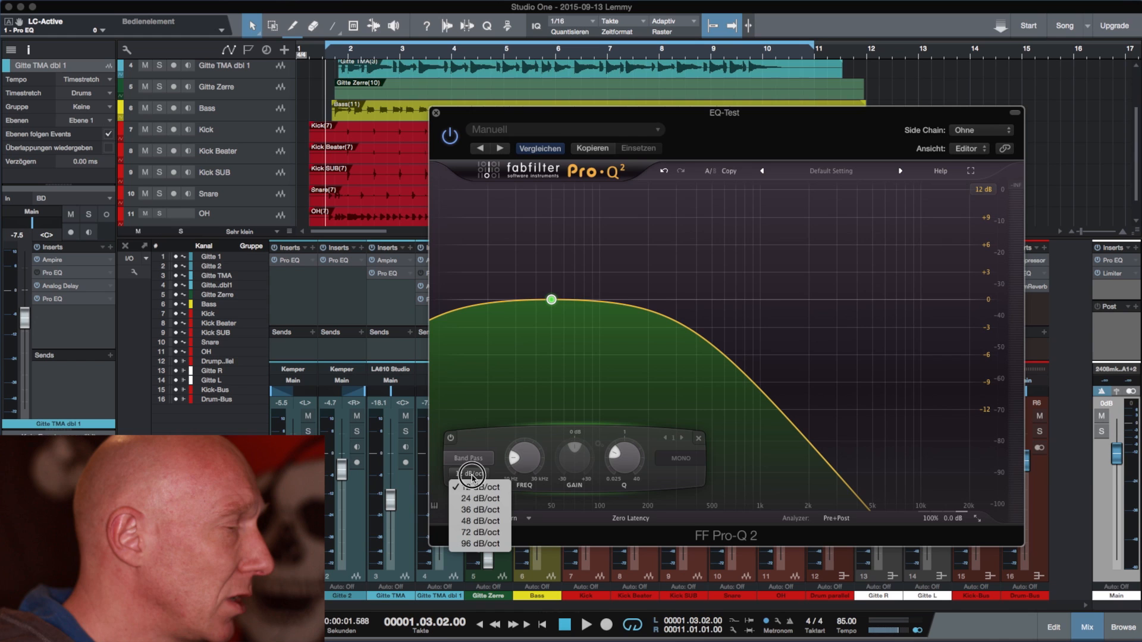
left_click(480, 522)
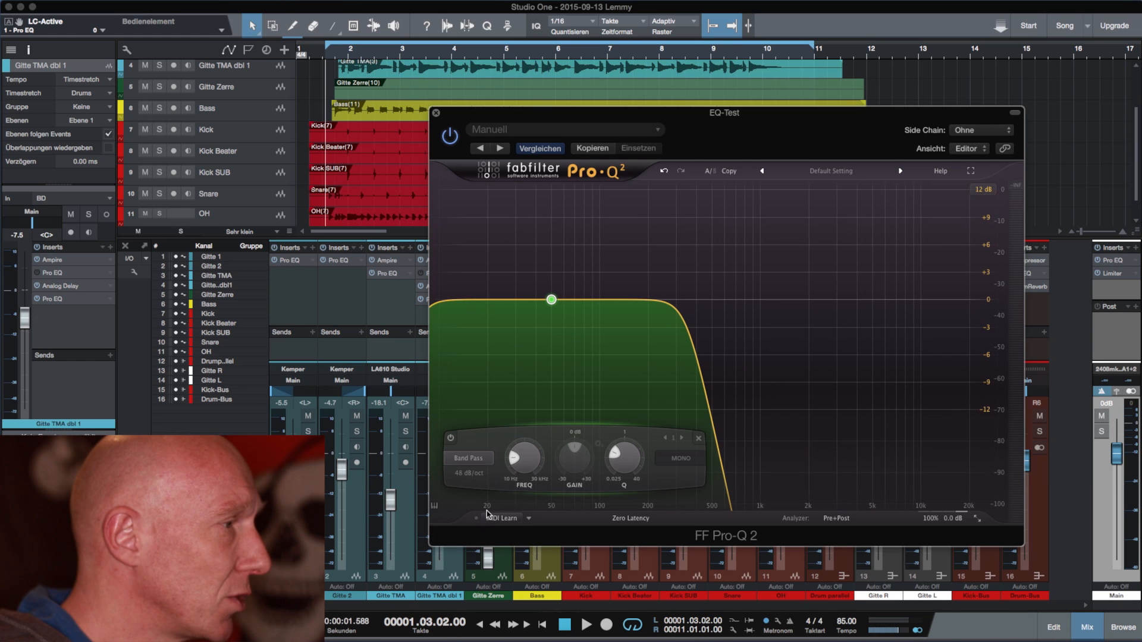
- Raise the band pass frequency to about 786 Hz, narrow its Q slightly, and look over the available slopes
left_click_drag(524, 457, 520, 417)
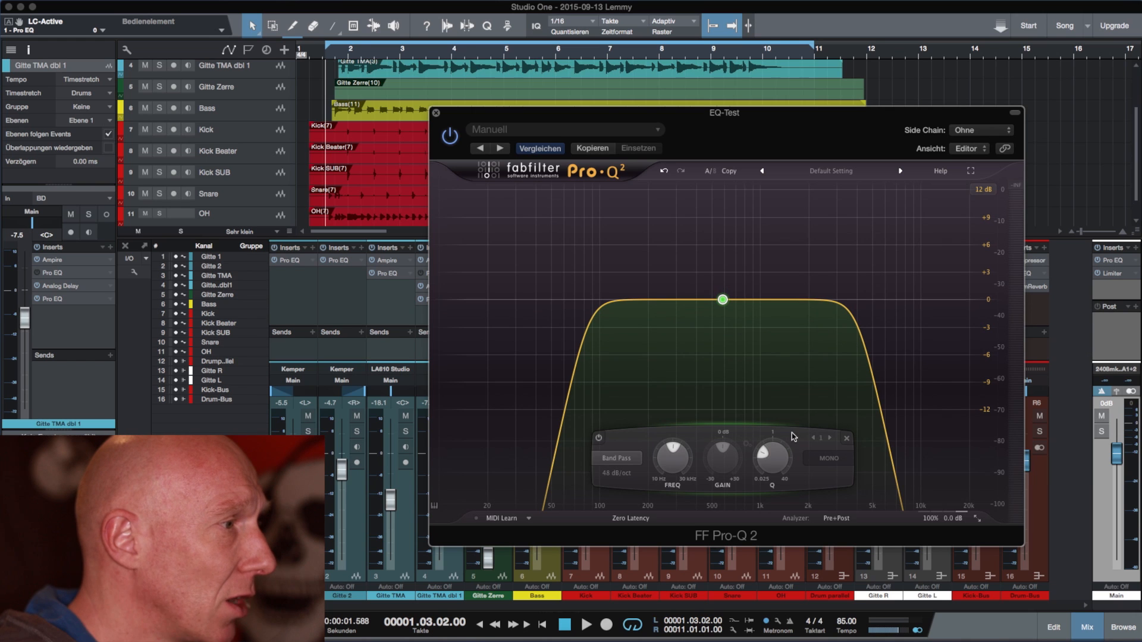
mouse_move(768, 460)
left_mouse_down()
mouse_move(766, 439)
mouse_move(770, 452)
left_mouse_up()
mouse_move(680, 453)
left_mouse_down()
mouse_move(680, 438)
mouse_move(680, 447)
left_mouse_up()
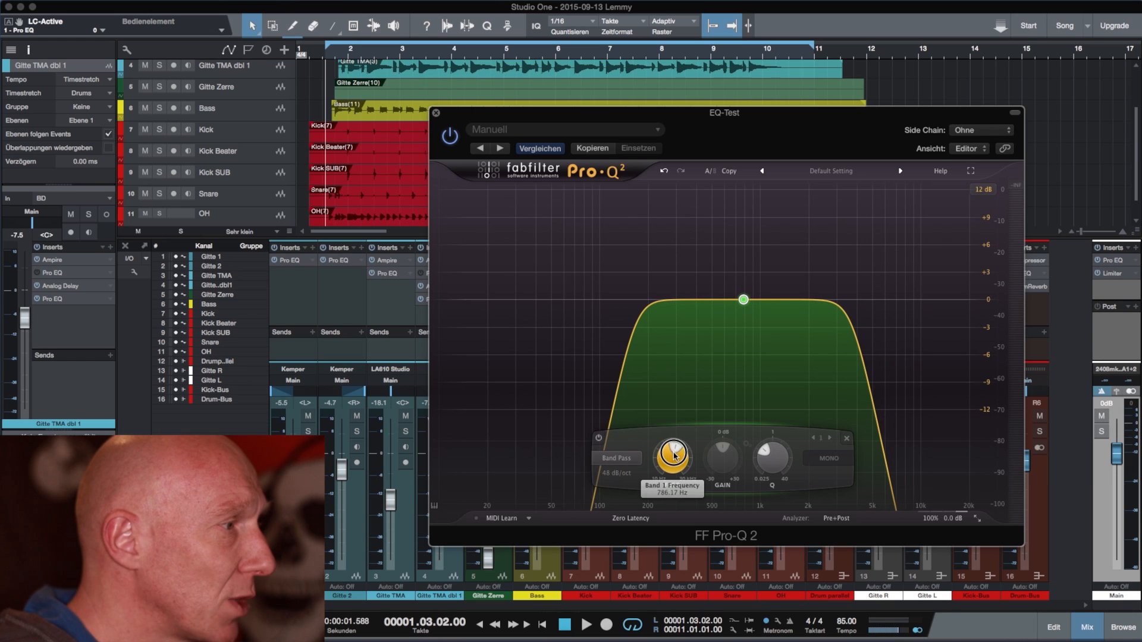
left_click(616, 474)
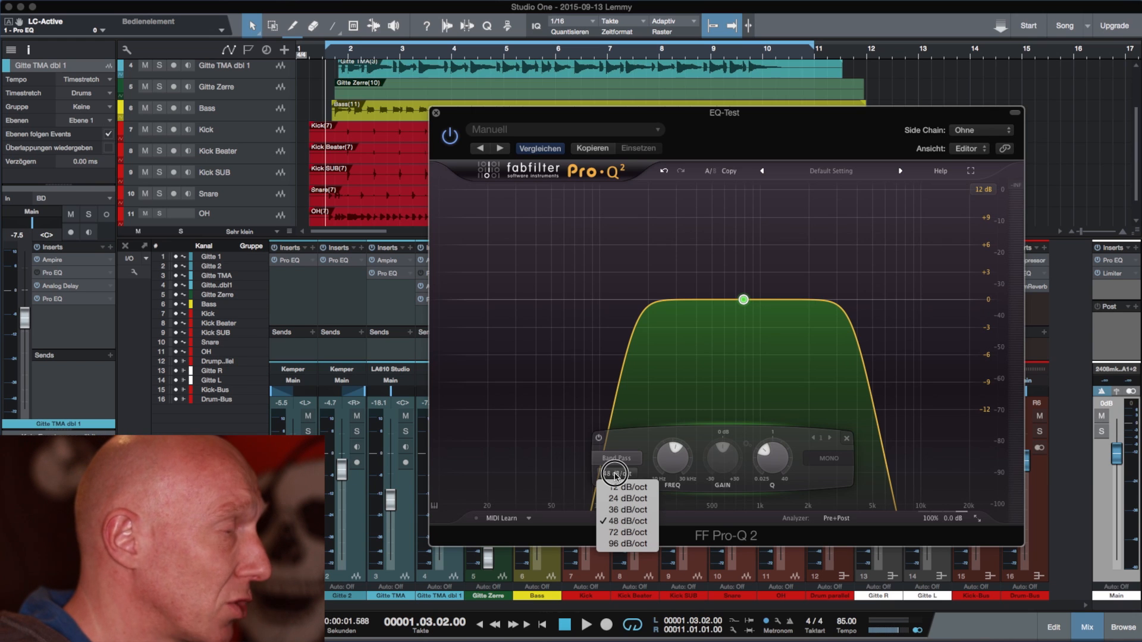
left_click(615, 475)
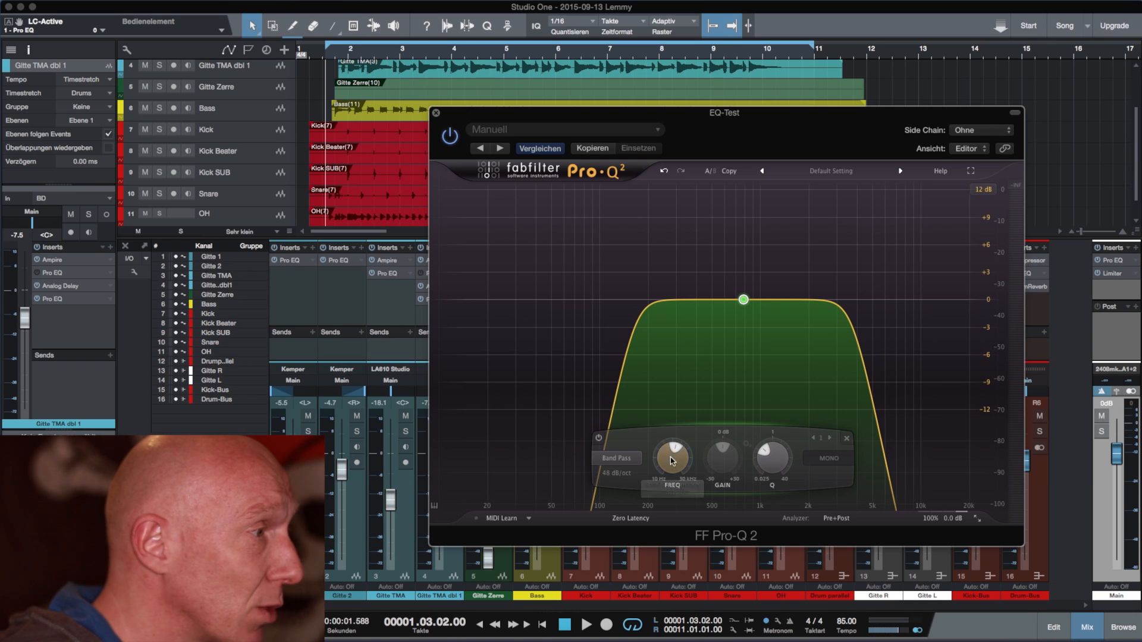
- Set the band pass frequency to 1500 Hz and narrow its Q to a small passband
type("1")
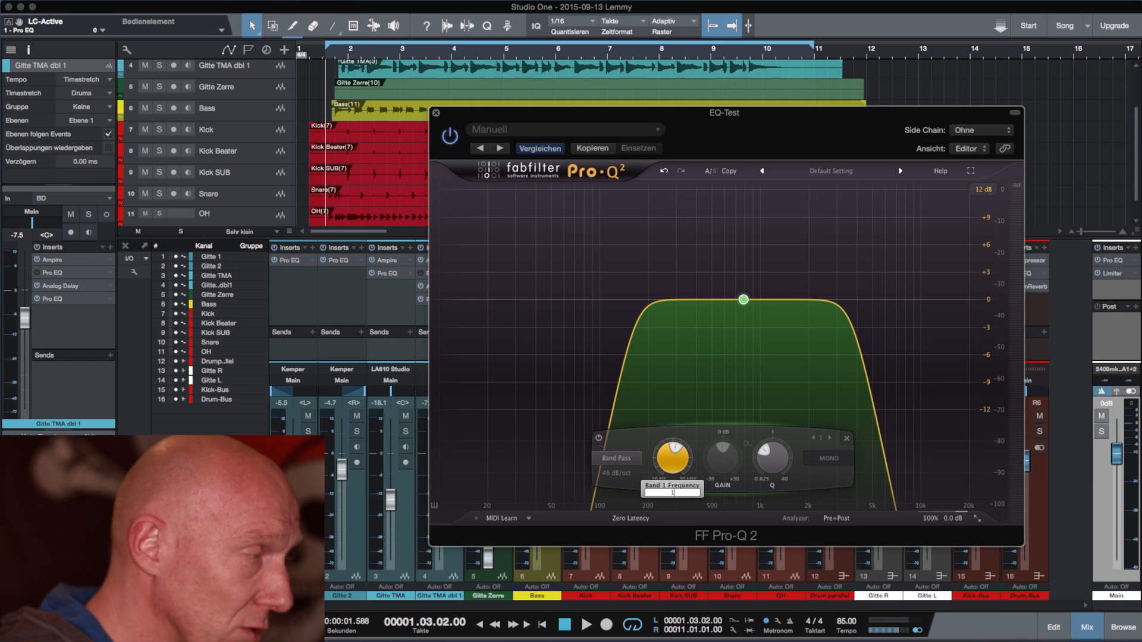
type("500")
key("Return")
left_click_drag(769, 453, 827, 418)
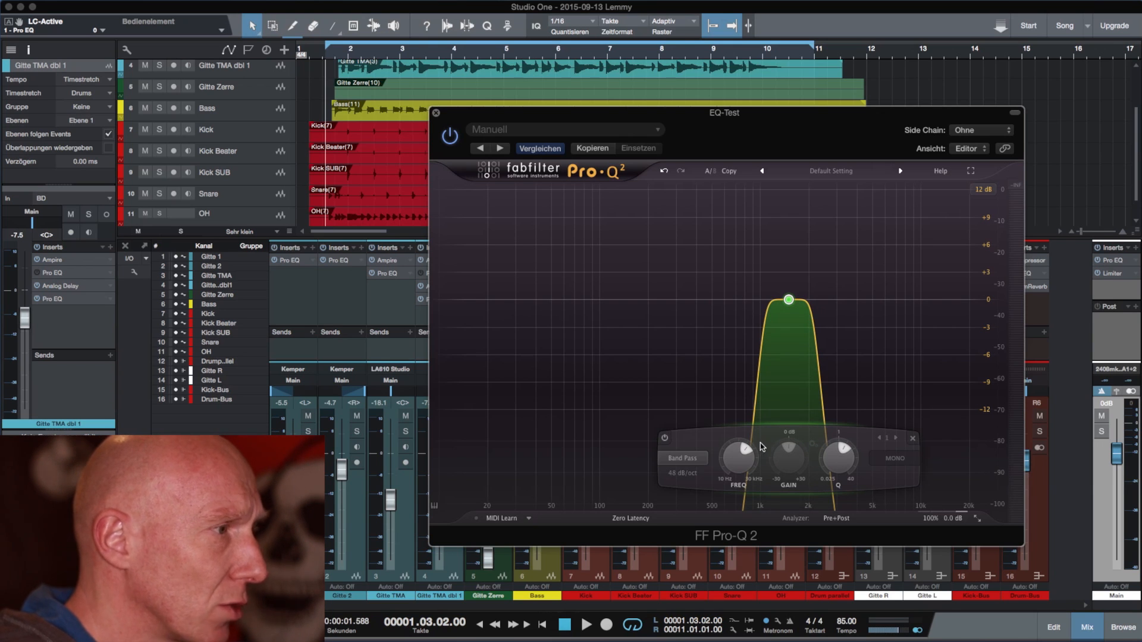
- Lower the band pass frequency to 750 Hz and widen its Q across nearly the whole spectrum
left_click_drag(740, 481, 723, 503)
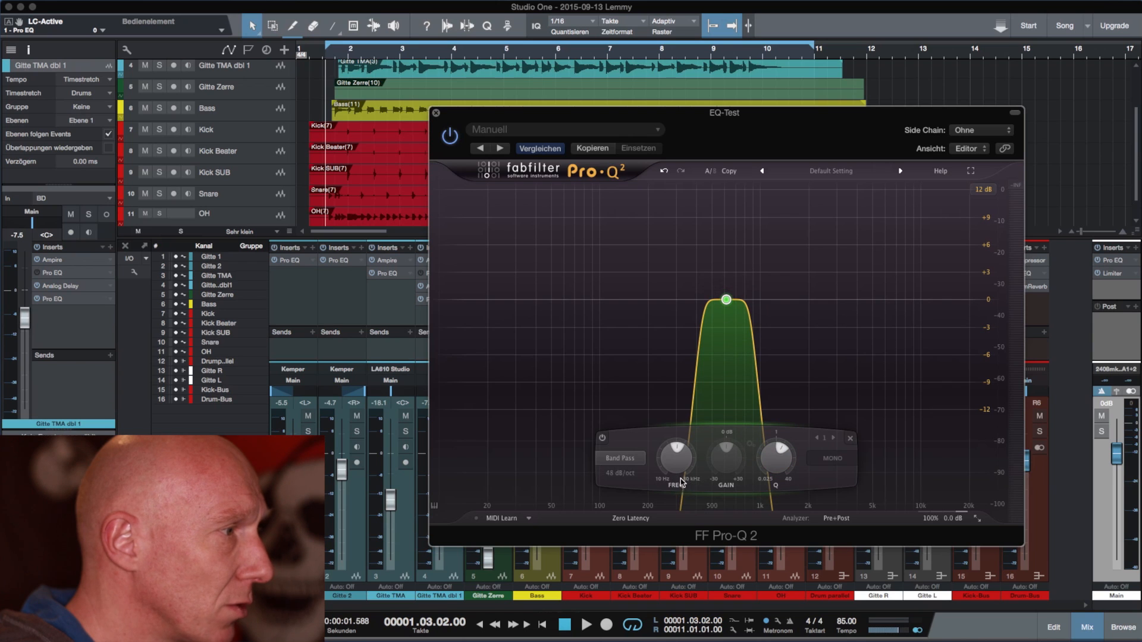
double_click(677, 458)
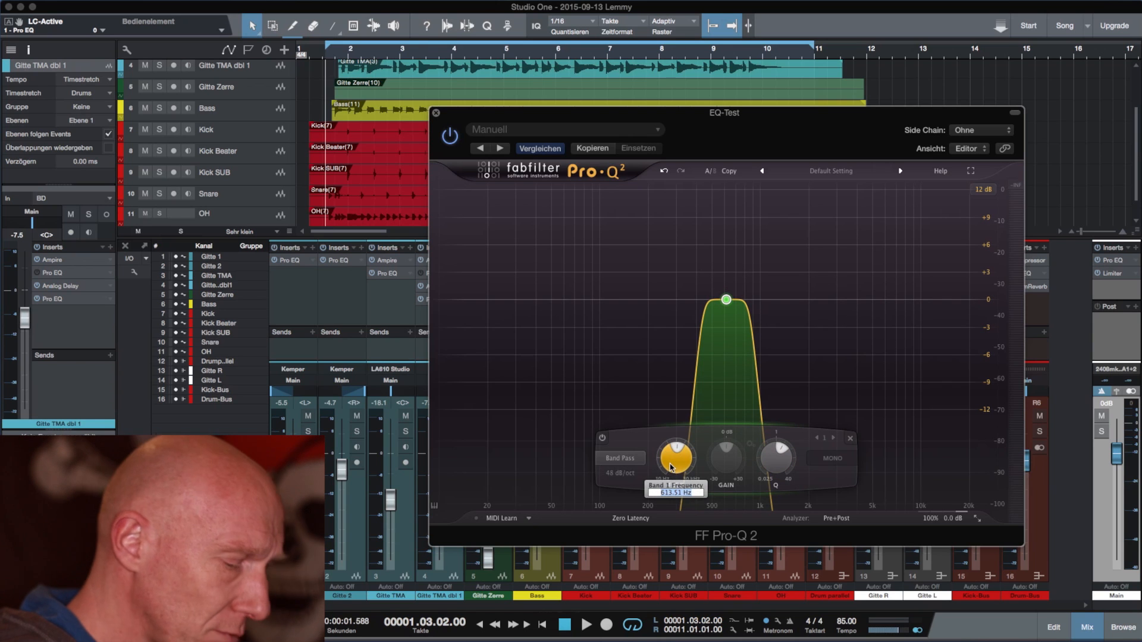
type("750")
key("Return")
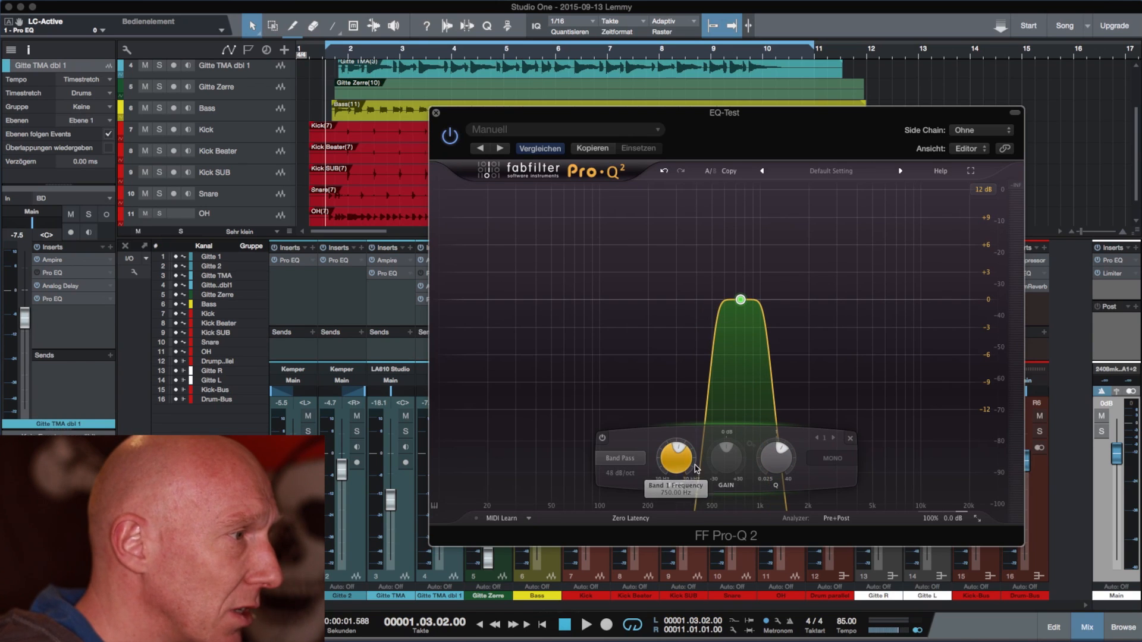
left_click_drag(770, 460, 799, 598)
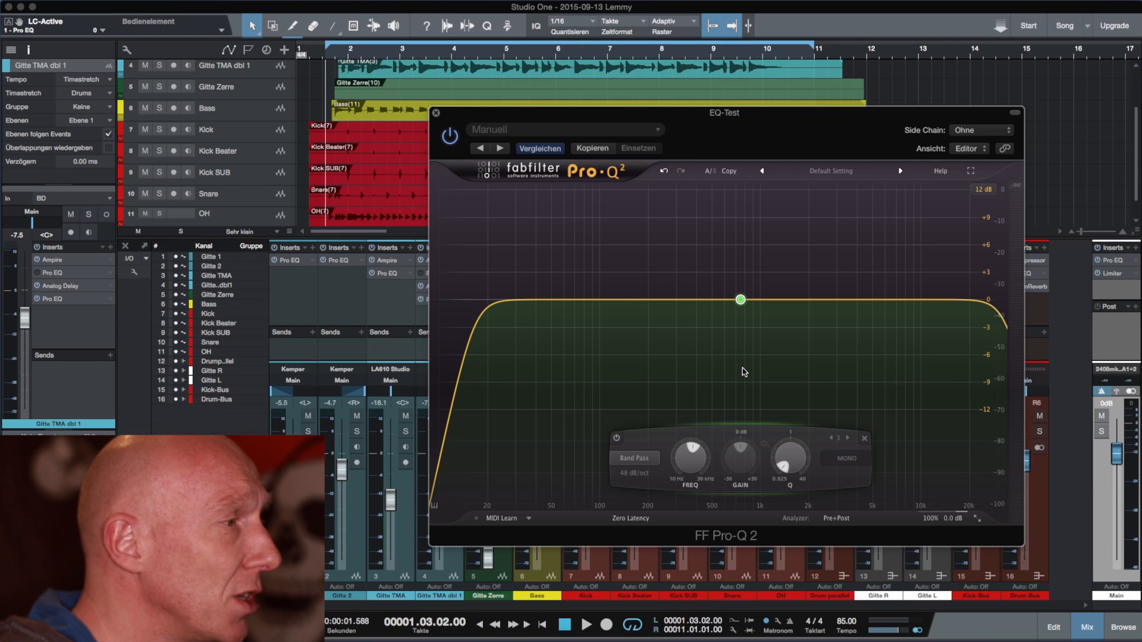
- Change the band to a Tilt Shelf, try a negative gain, set the gain to about +2.84 dB, and close the equalizer
left_click(634, 459)
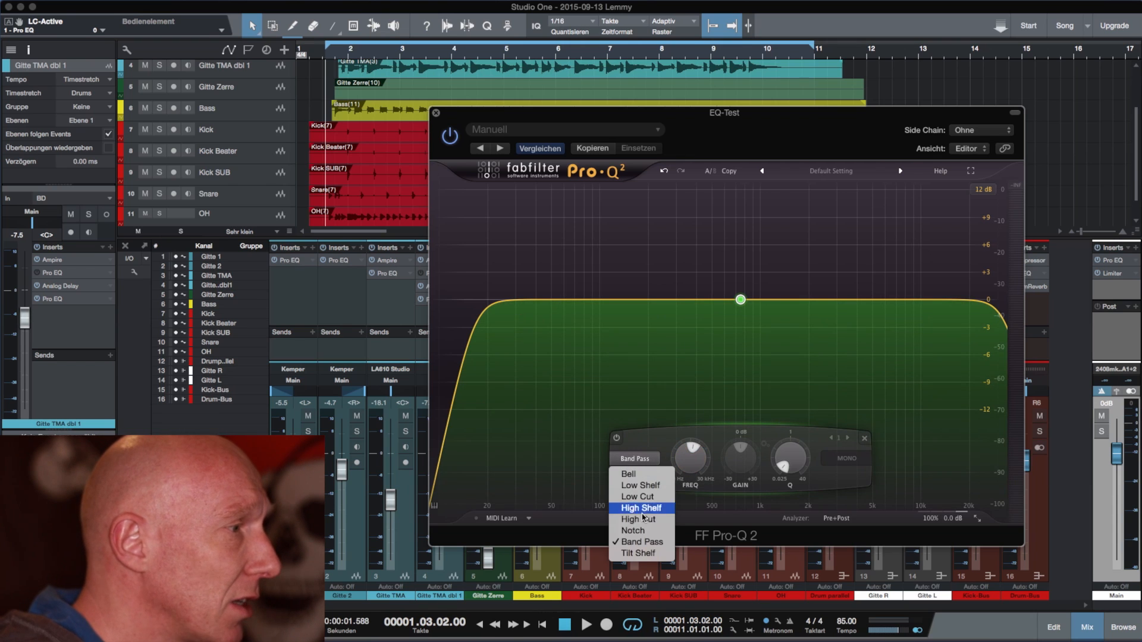
left_click(638, 553)
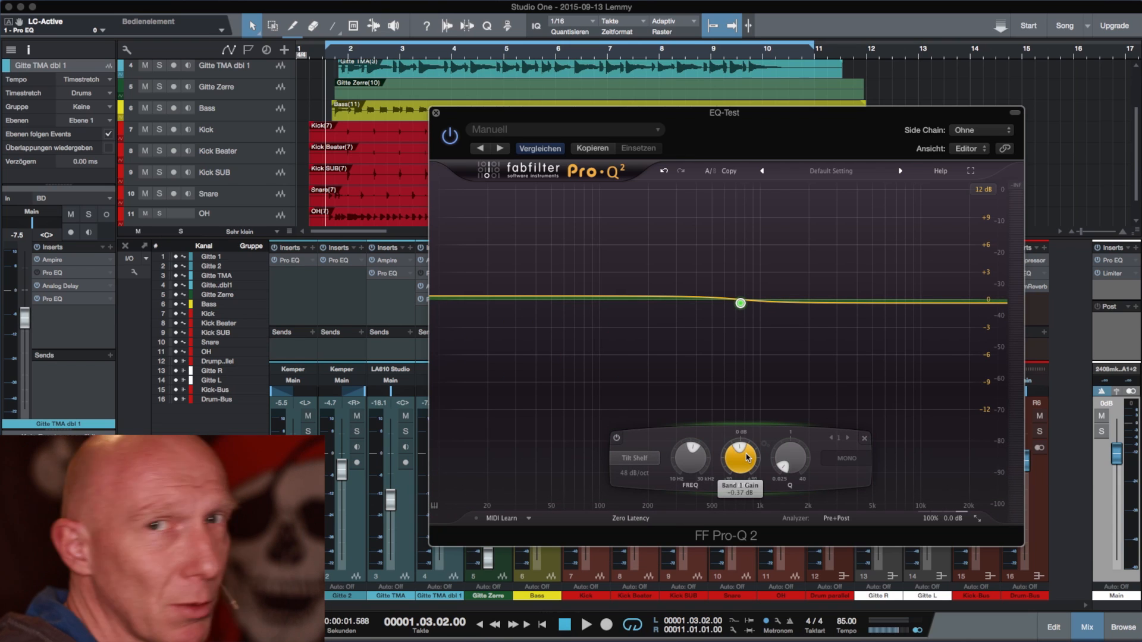
mouse_move(748, 457)
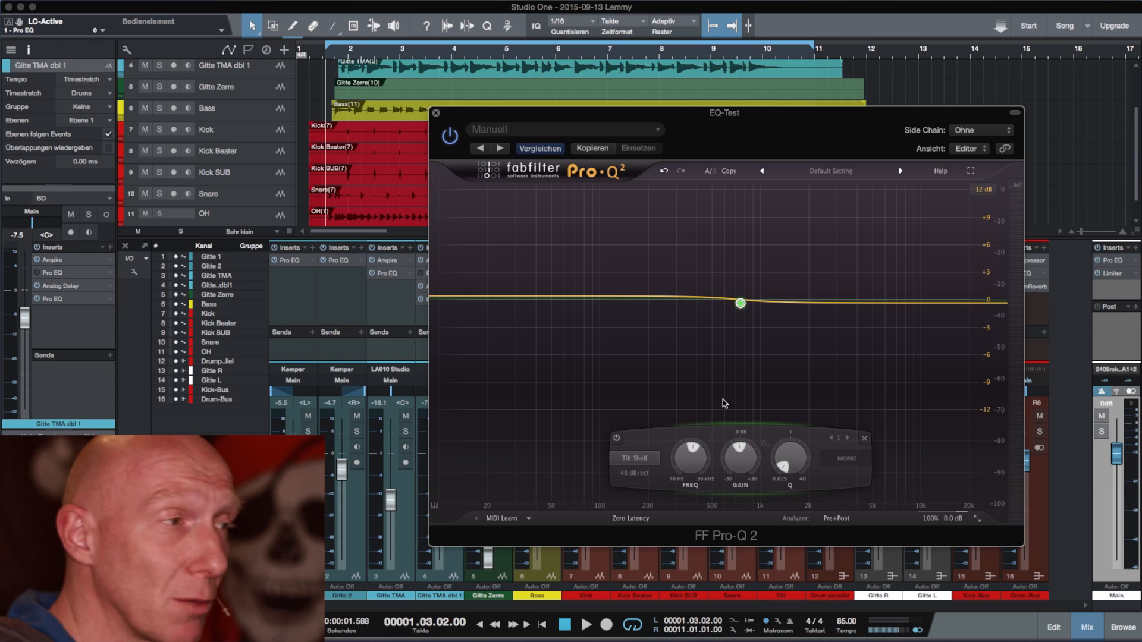
left_click_drag(742, 463, 741, 487)
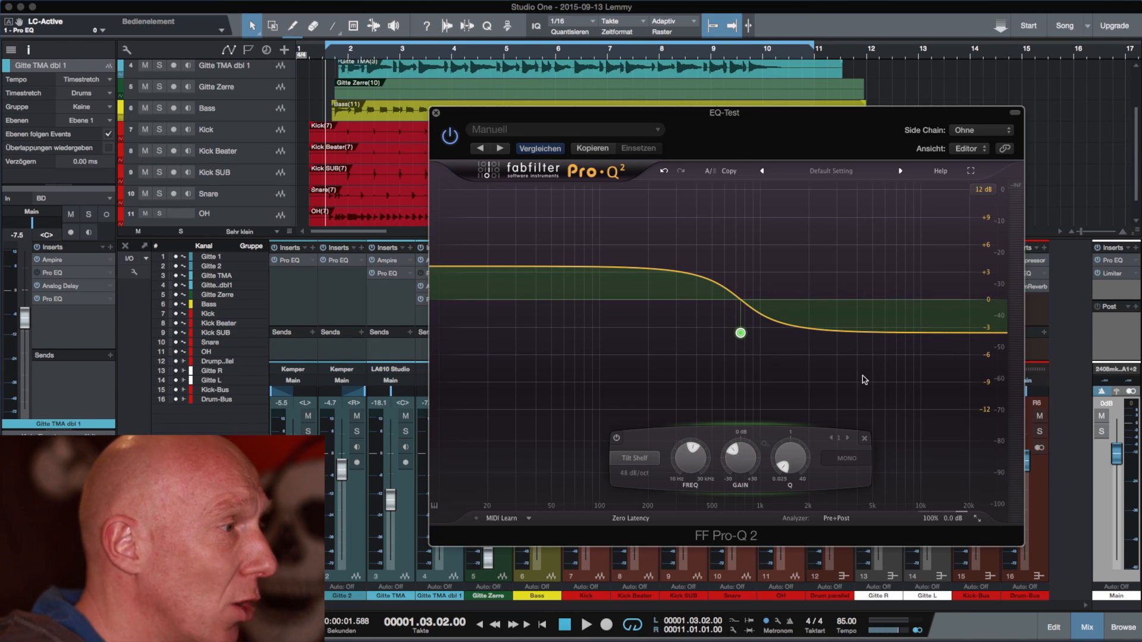
left_click_drag(740, 457, 743, 402)
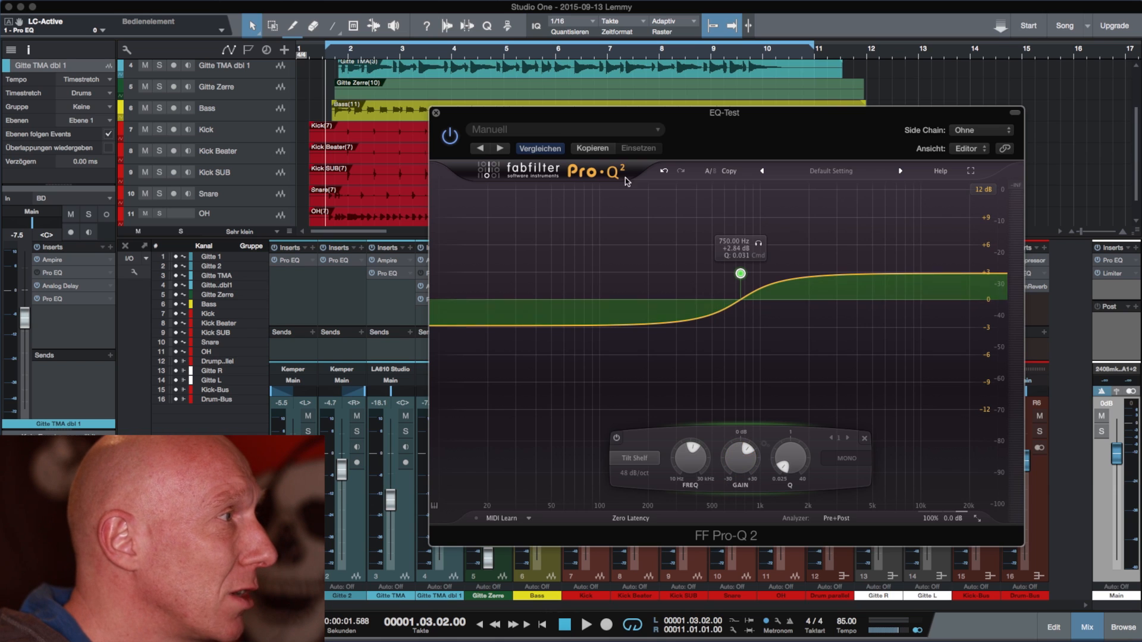
left_click(436, 113)
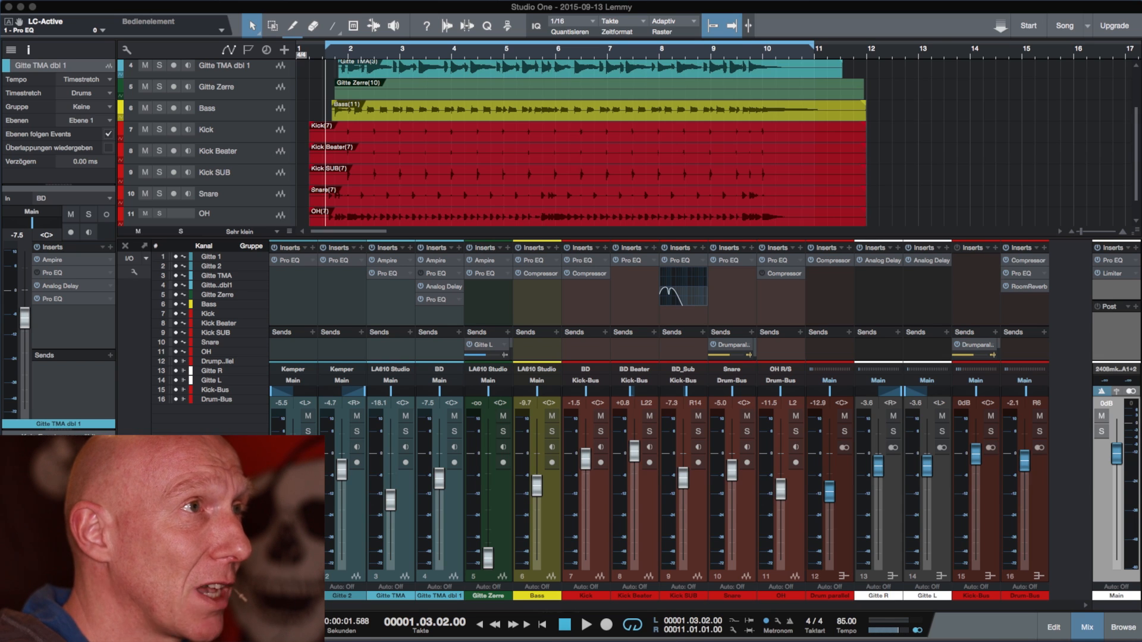
- Place the UAD Neve 1073 window over the mixer, adjust its low-band and high-pass frequency selectors, and close it
left_click_drag(874, 102, 727, 256)
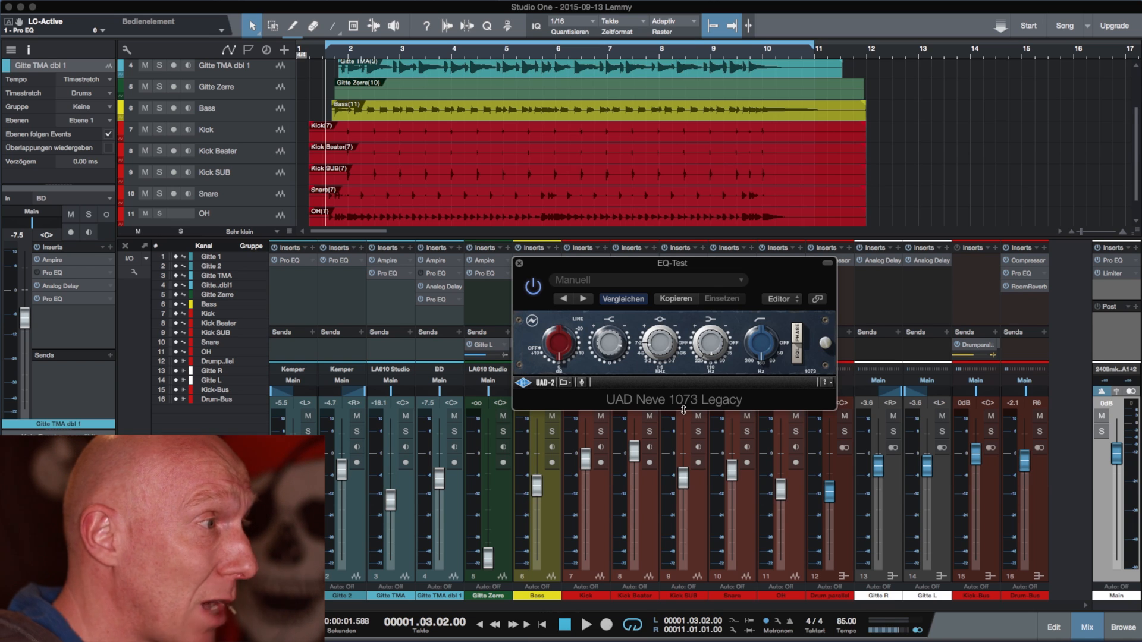
left_click_drag(701, 343, 720, 351)
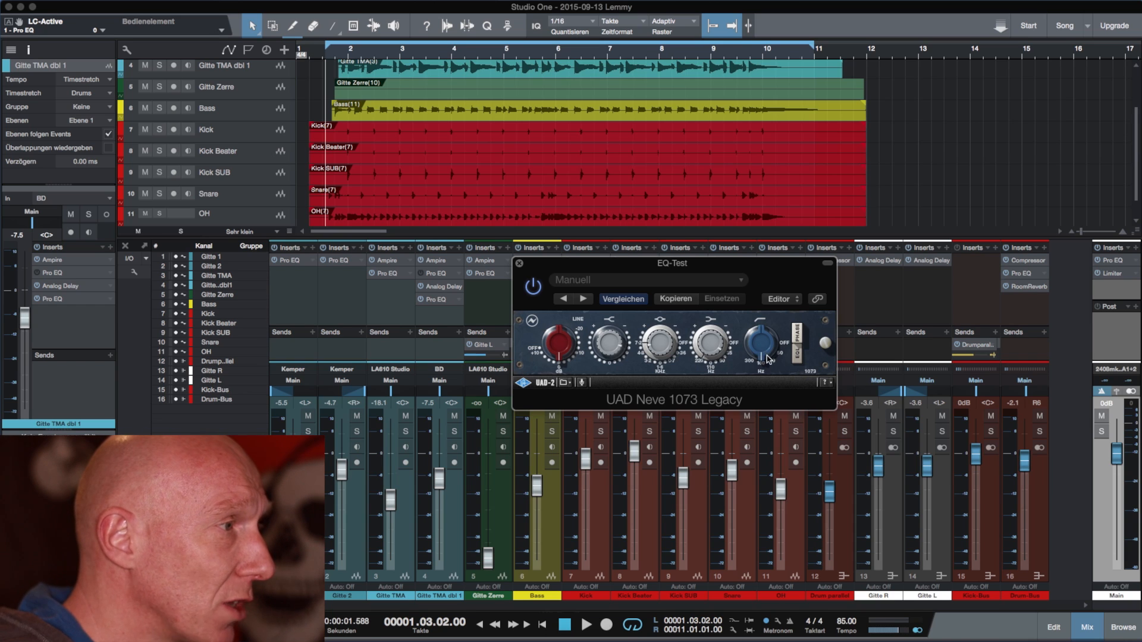
mouse_move(763, 355)
left_mouse_down()
mouse_move(776, 356)
mouse_move(753, 359)
left_mouse_up()
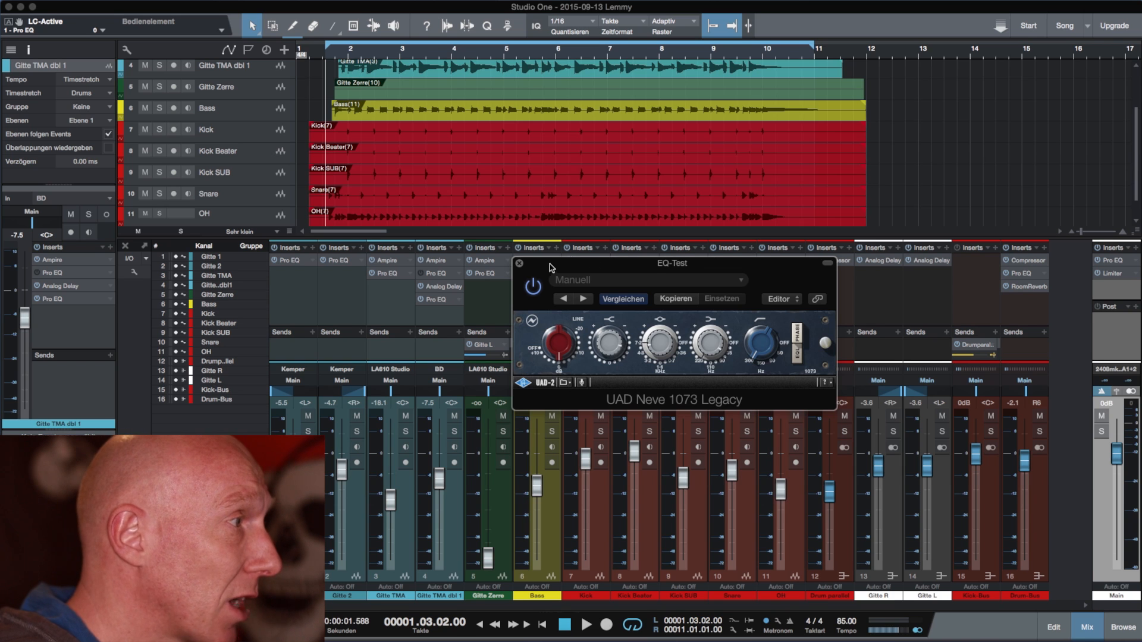
left_click(520, 266)
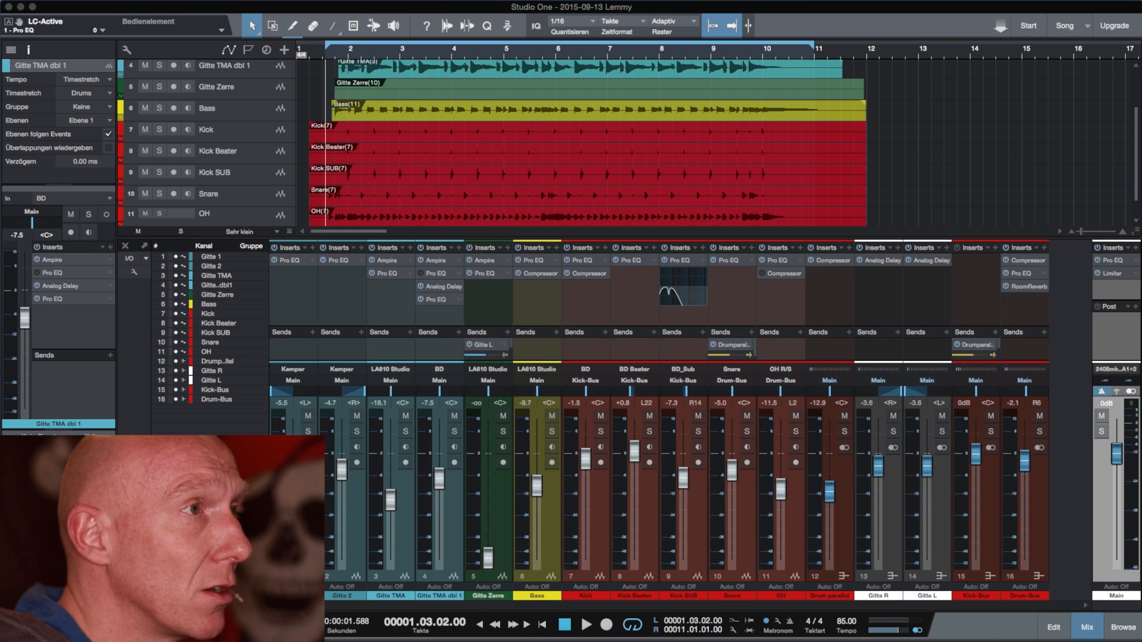
- Move the API-550B equalizer window over the arrangement to view its controls, and close it
left_click_drag(880, 91, 789, 93)
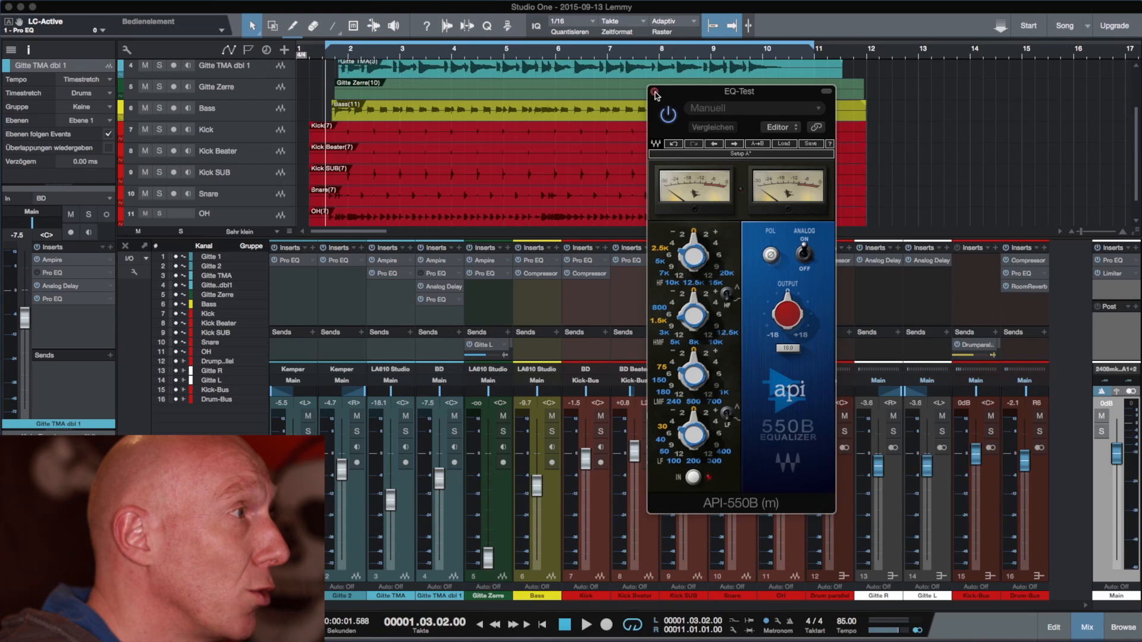
scroll(656, 92, "right", 1)
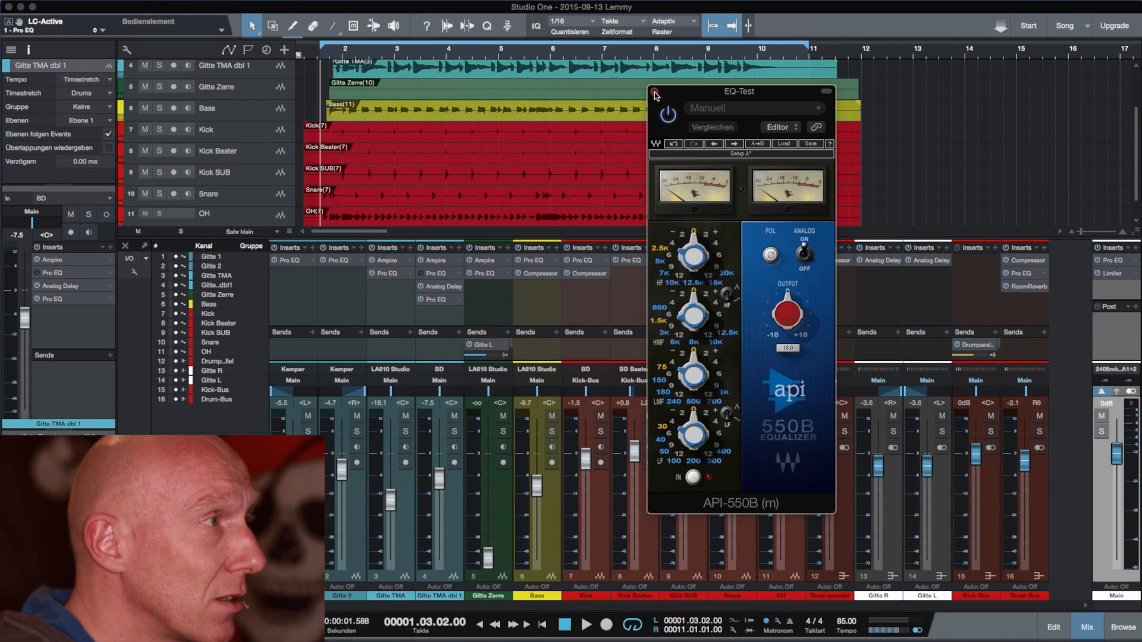
left_click(655, 92)
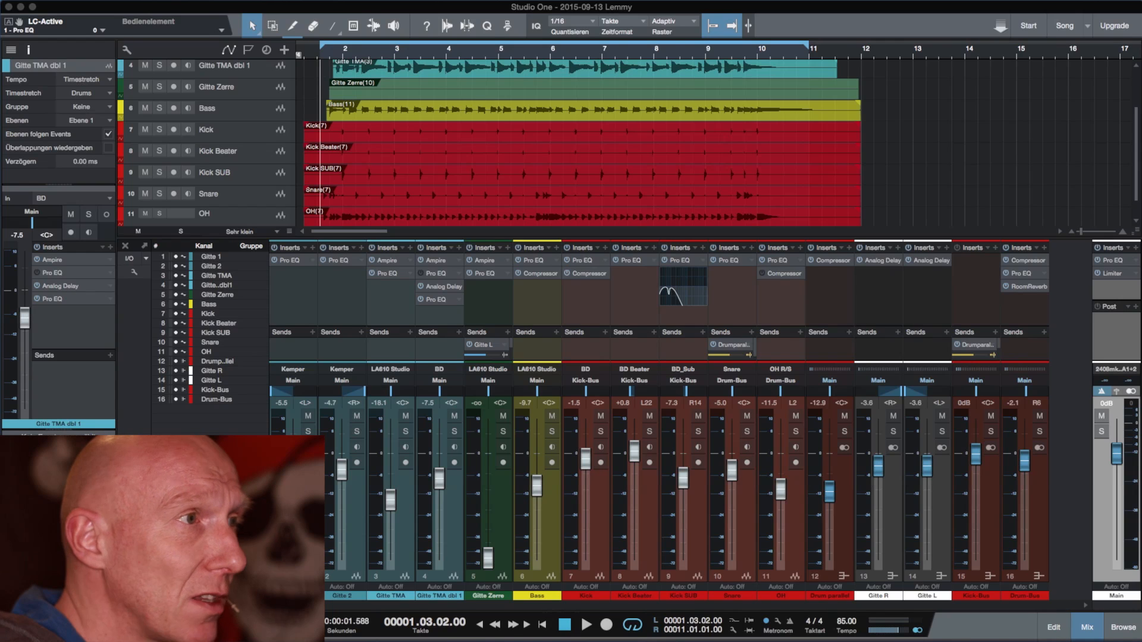
- Place the API-560 equalizer window over the arrangement, inspect its band faders from 31 Hz up to 16 kHz, and close it
left_click_drag(824, 130, 768, 111)
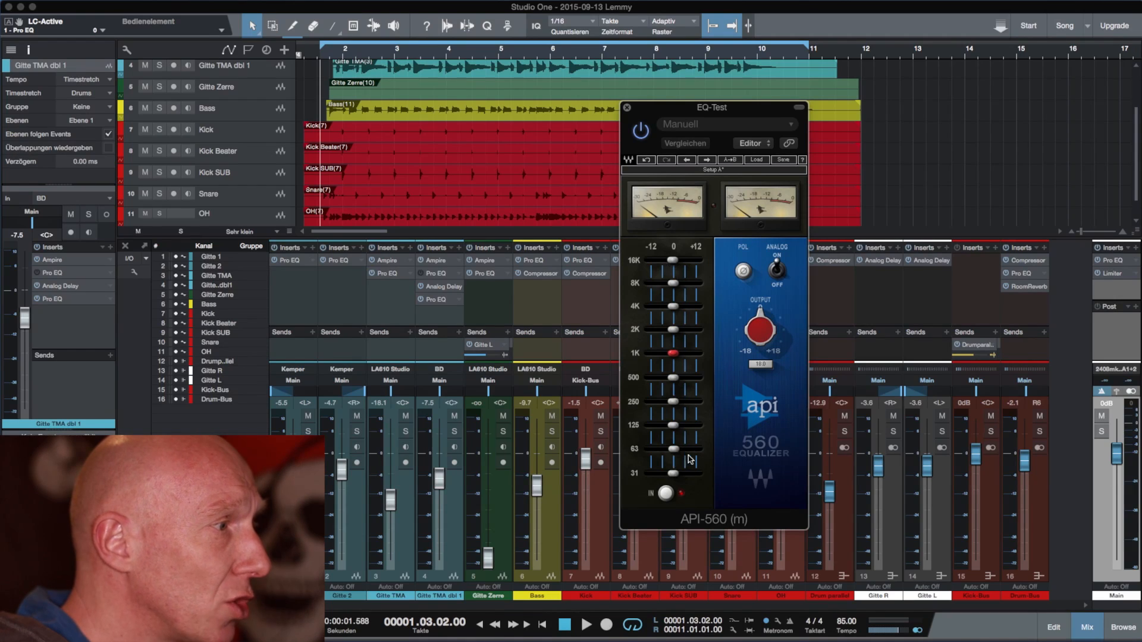
mouse_move(683, 476)
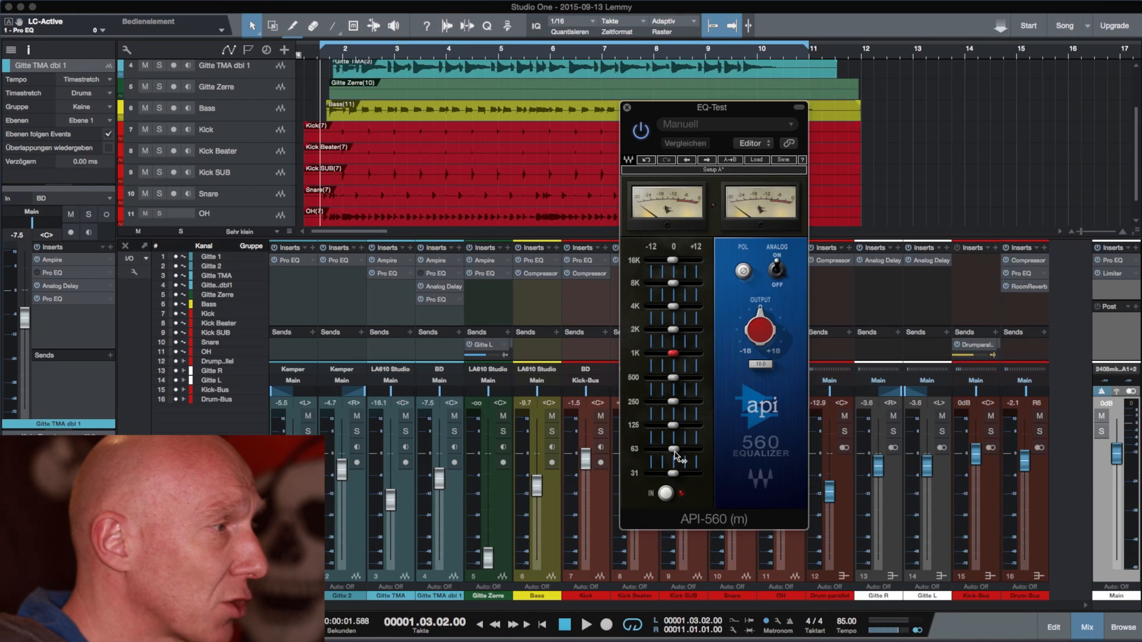
mouse_move(675, 454)
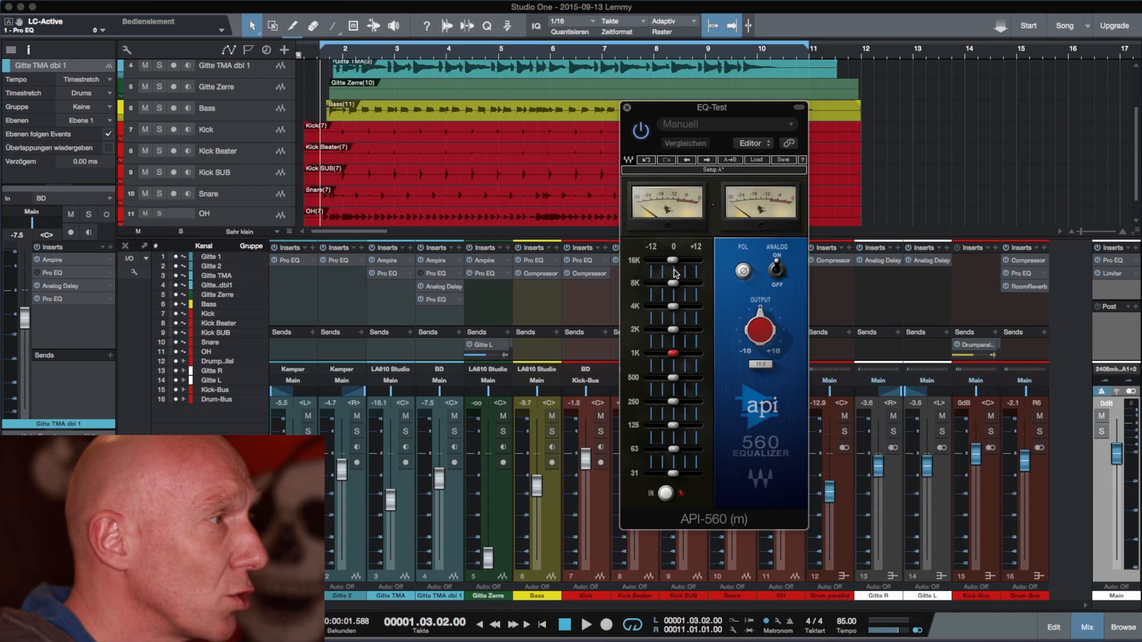
mouse_move(672, 262)
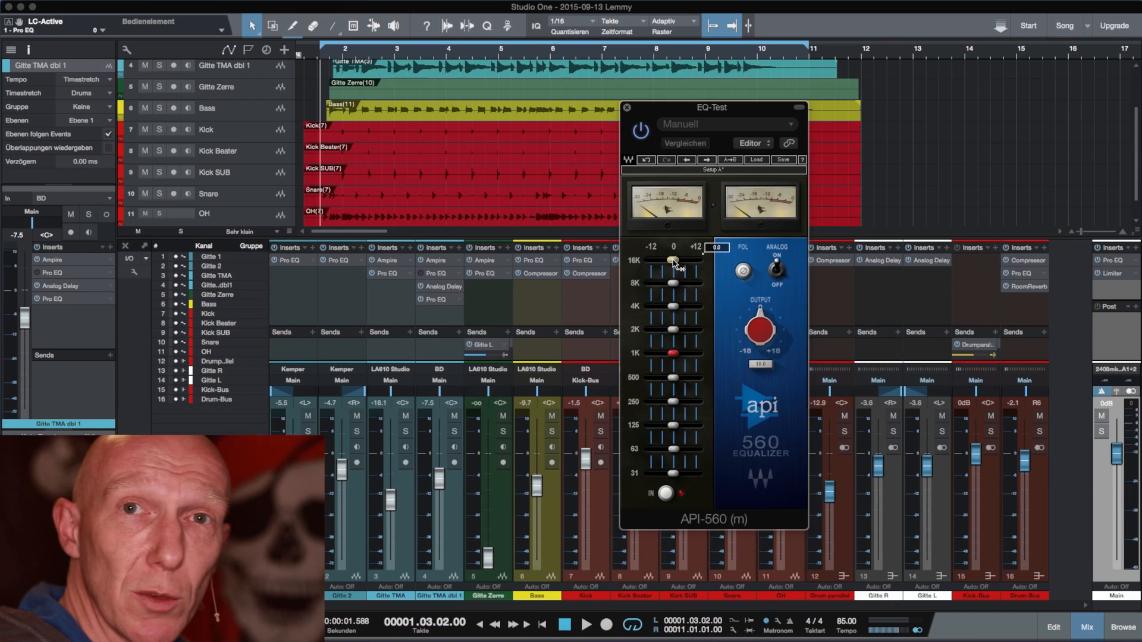
mouse_move(673, 260)
left_mouse_down()
mouse_move(661, 260)
mouse_move(689, 261)
mouse_move(662, 260)
mouse_move(675, 261)
left_mouse_up()
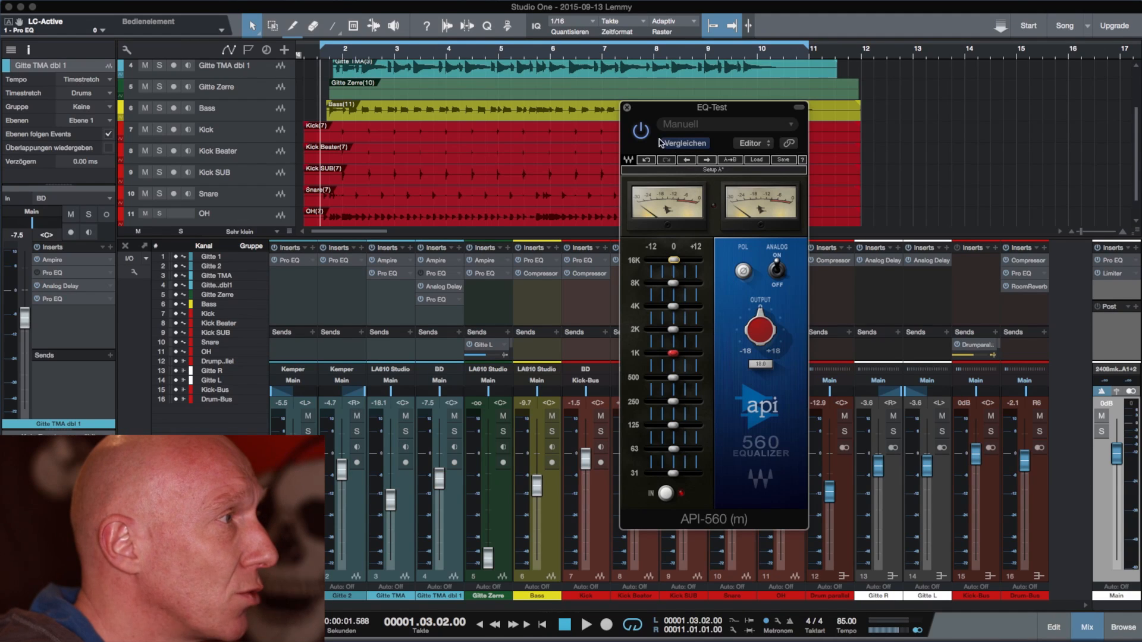
left_click(627, 109)
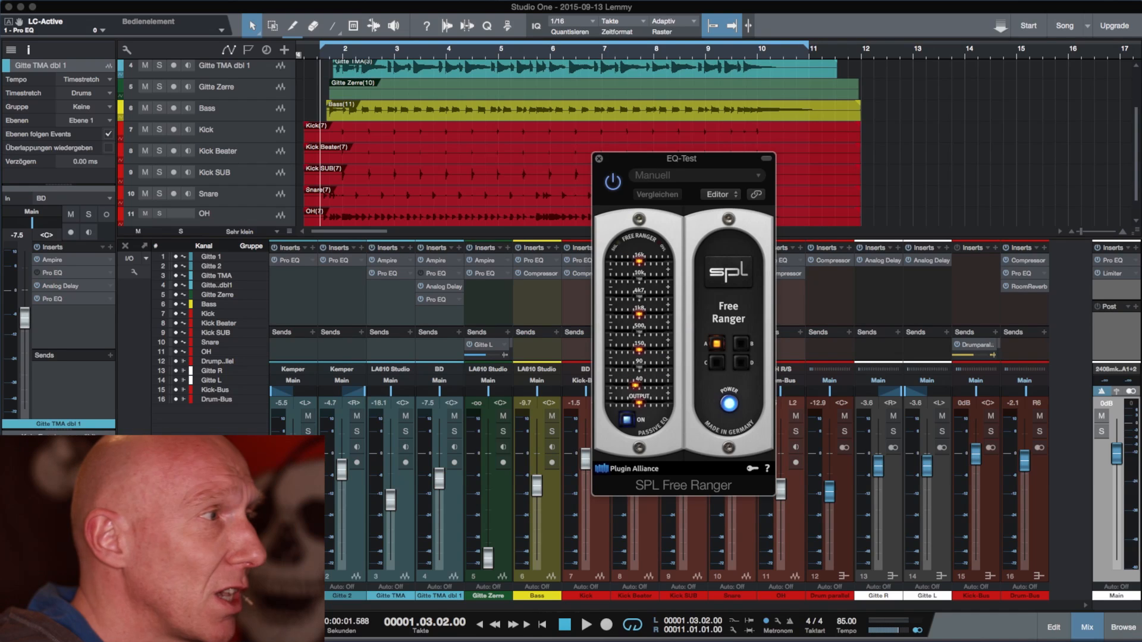
- View the SPL Free Ranger and UAD 4K Channel Strip over the mixer, including the strip's HF gain control, and close both
left_click_drag(701, 159, 760, 147)
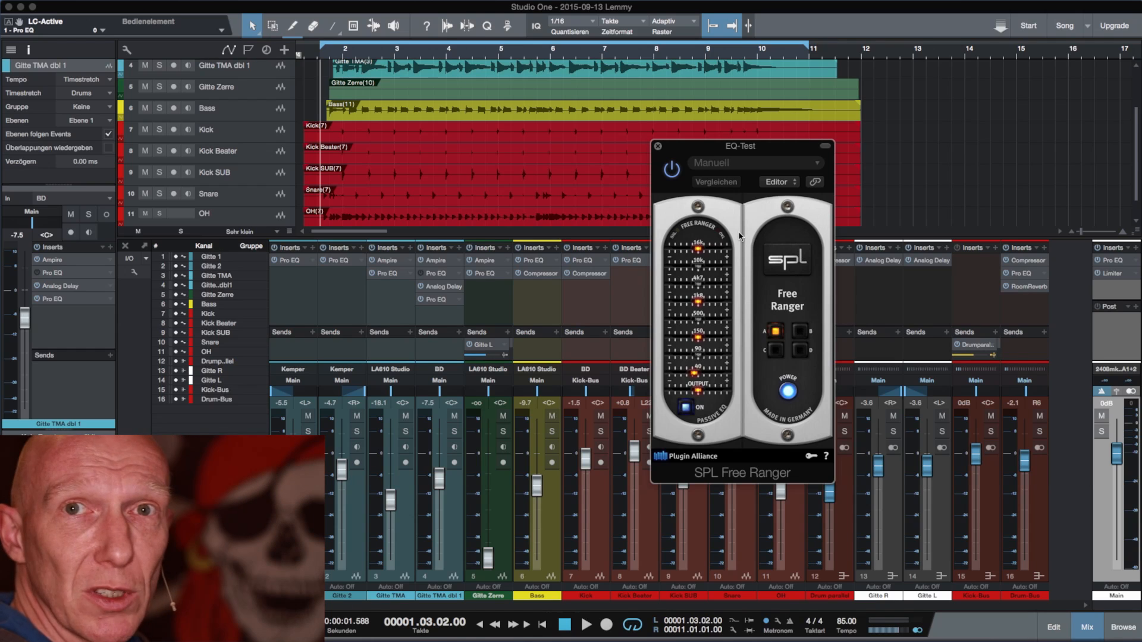
left_click(658, 145)
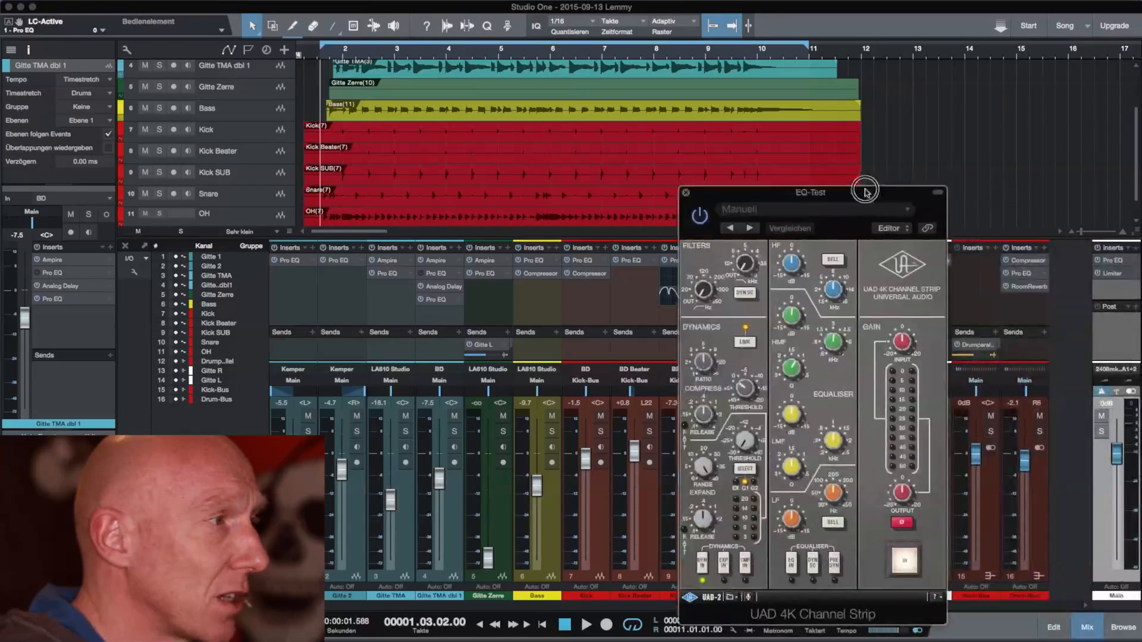
left_click_drag(870, 192, 782, 160)
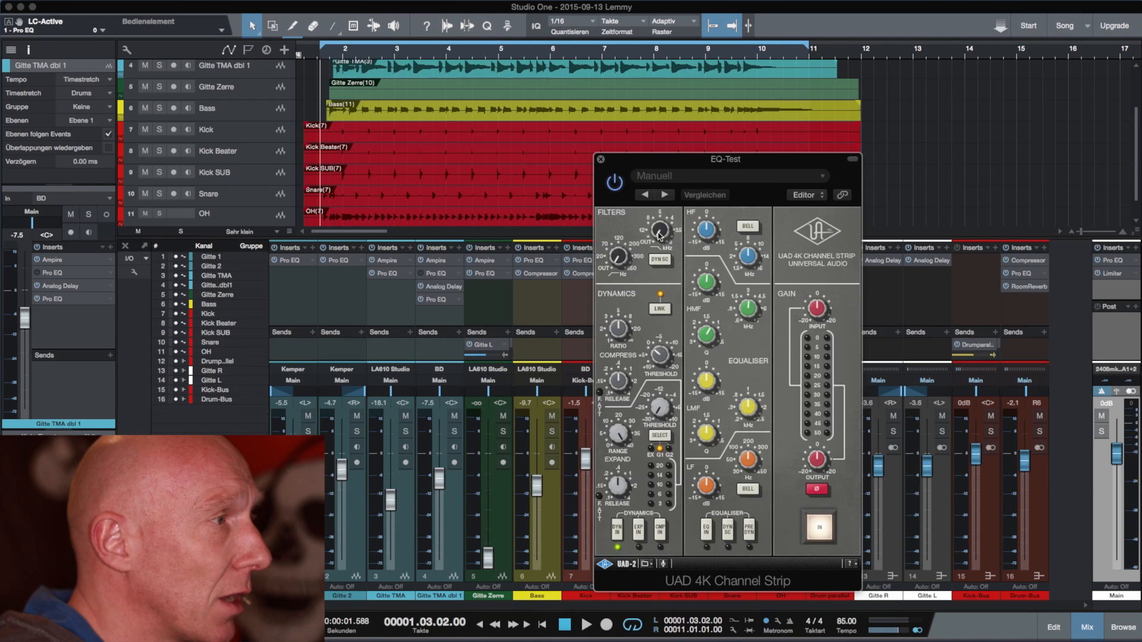
left_click(712, 229)
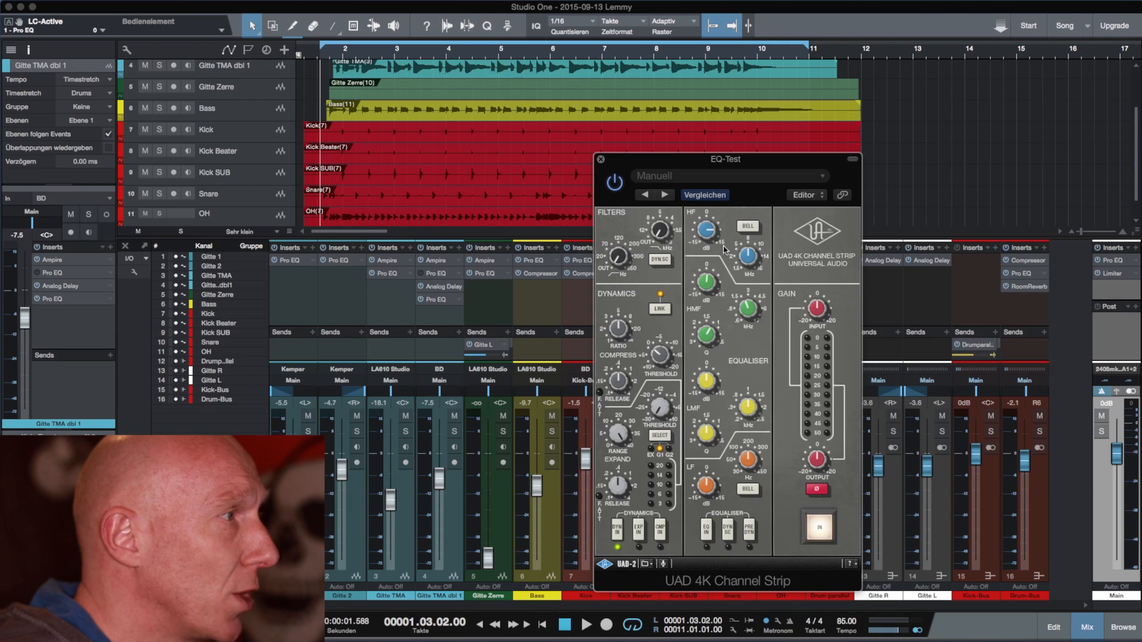
left_click(601, 160)
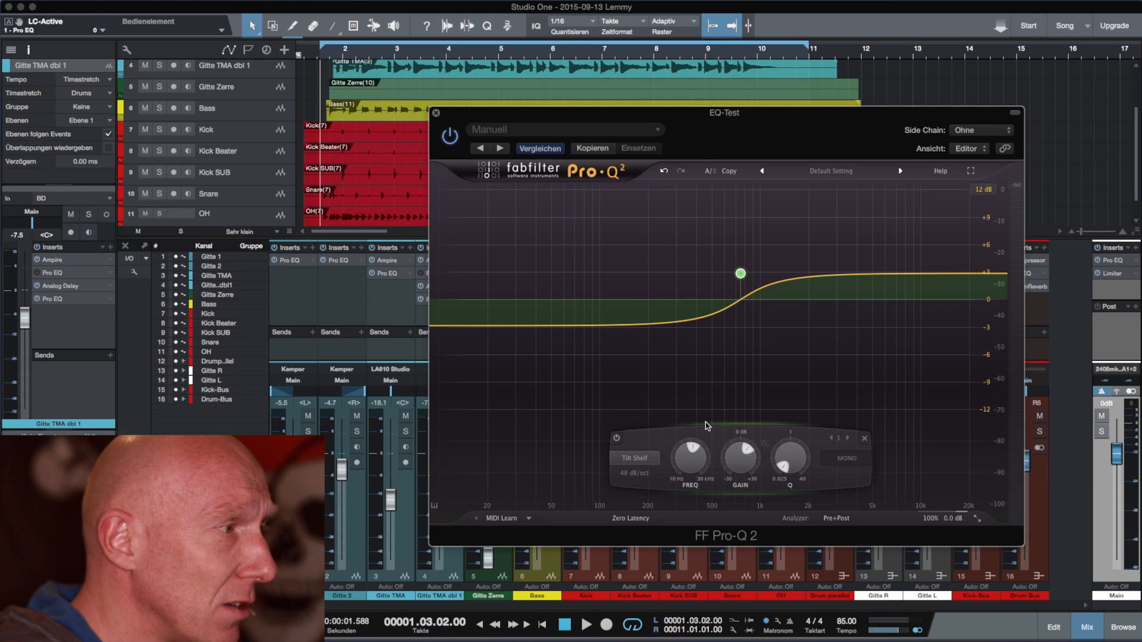
- Check Pro-Q 2's filter types, keep Tilt Shelf, and add bell bands at about 39 Hz (0 dB) and 190 Hz (+9 dB)
left_click(646, 461)
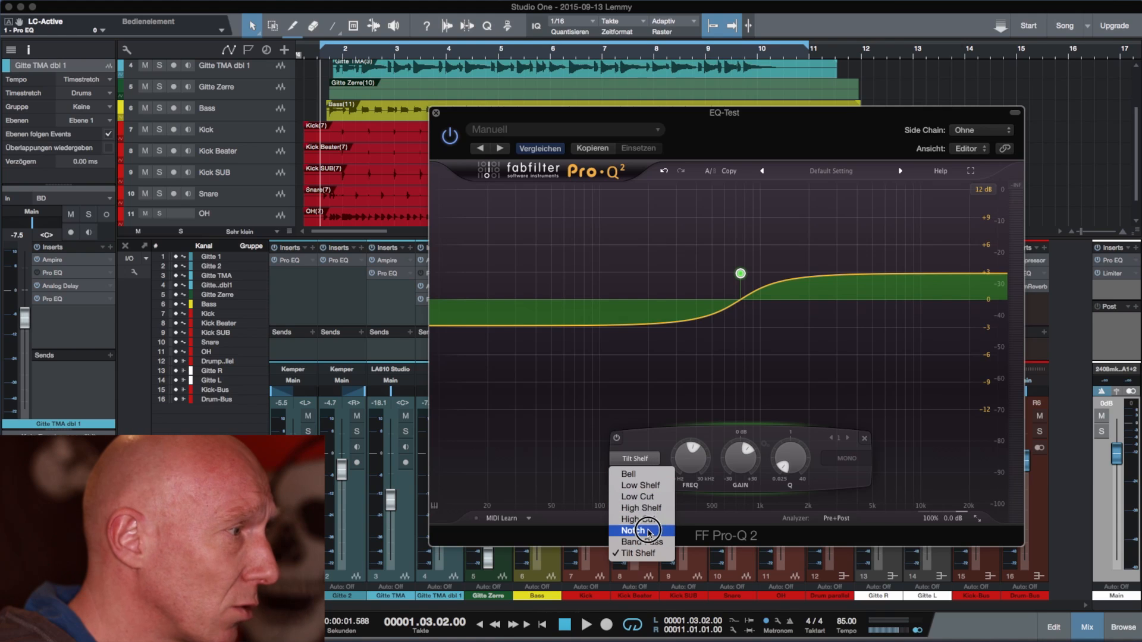
left_click(645, 405)
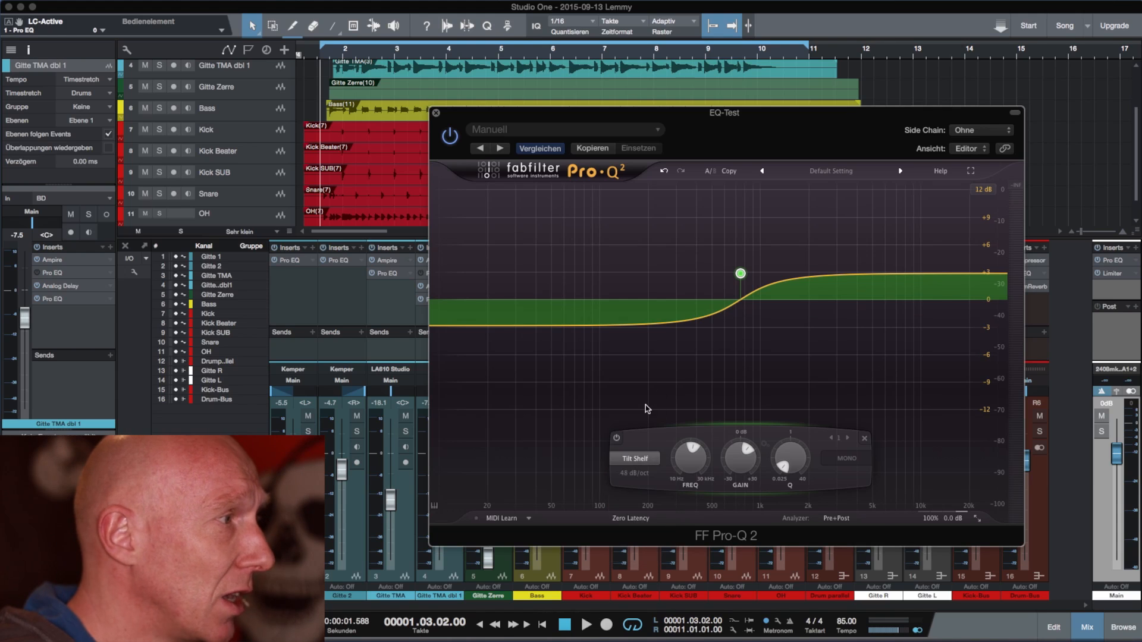
double_click(534, 300)
double_click(606, 300)
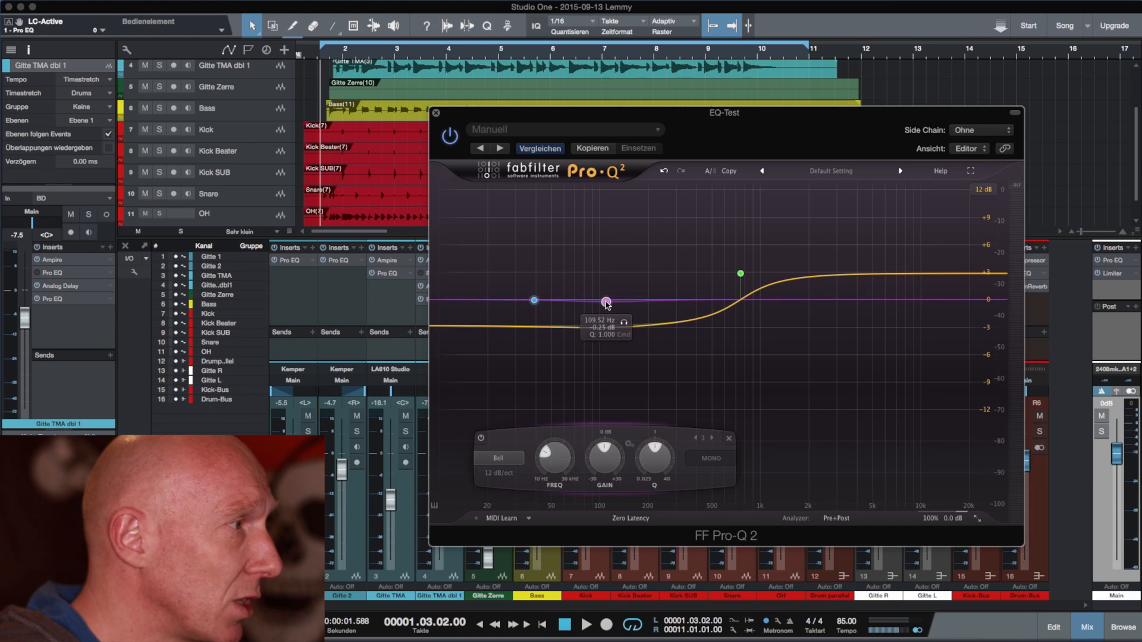
left_click_drag(606, 300, 642, 217)
- Add a bell cut of about -4.5 dB near 700 Hz and a +9 dB boost near 3 kHz, and close the equalizer
double_click(736, 299)
left_click_drag(736, 300, 737, 342)
double_click(816, 296)
left_click_drag(817, 296, 840, 219)
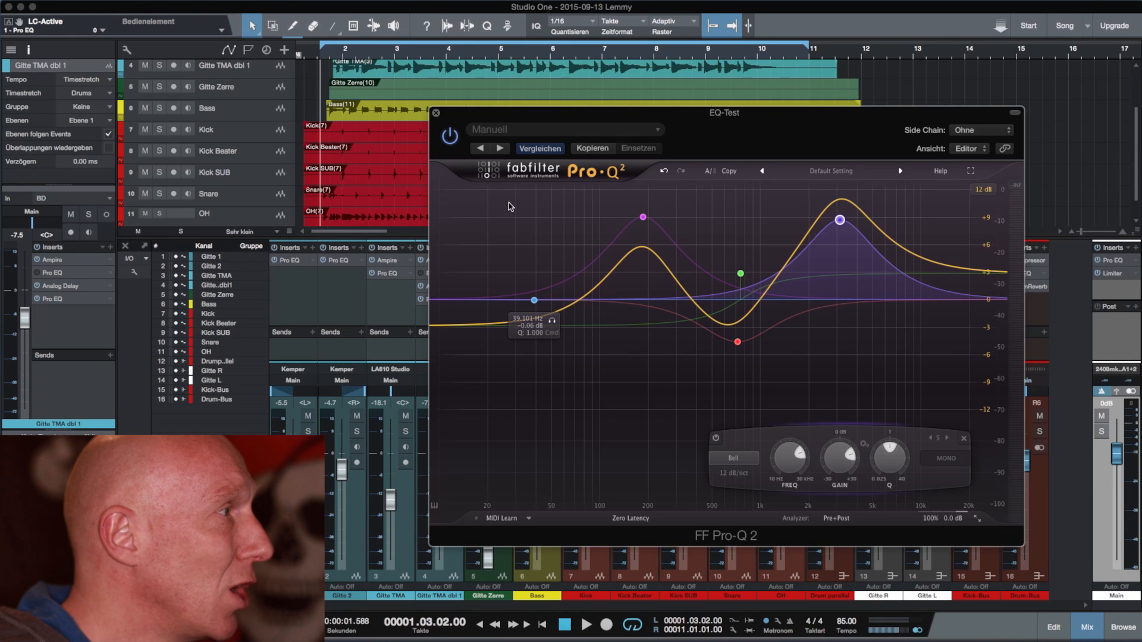
left_click(436, 113)
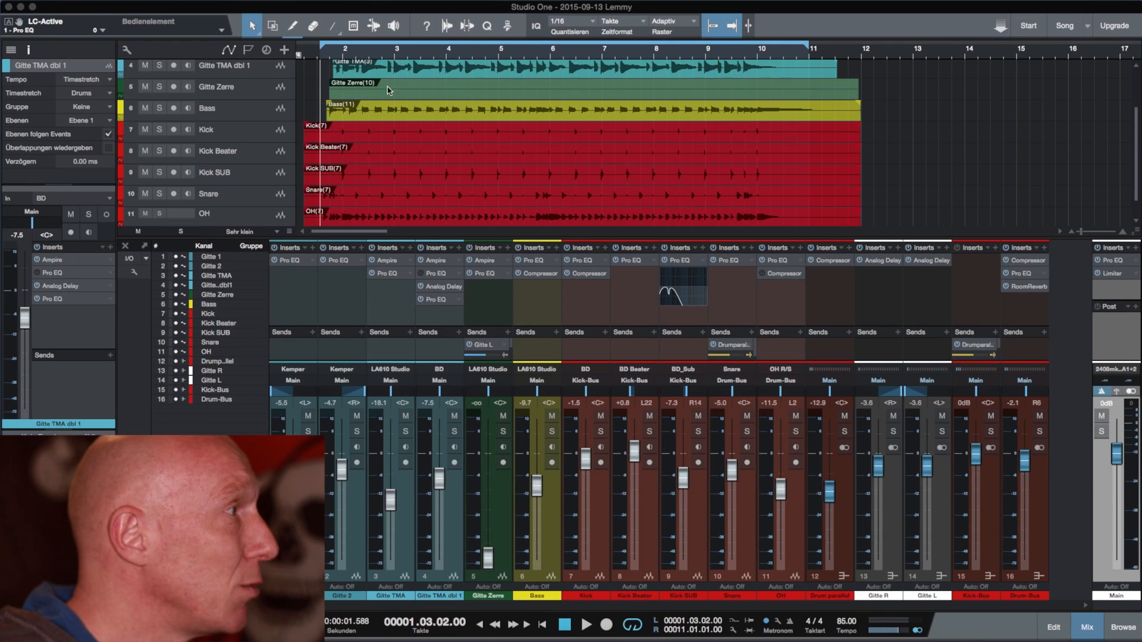
- Open the Pro EQ on the Main channel, place its window over the mixer, and start playback
double_click(1116, 261)
left_click_drag(794, 103, 727, 153)
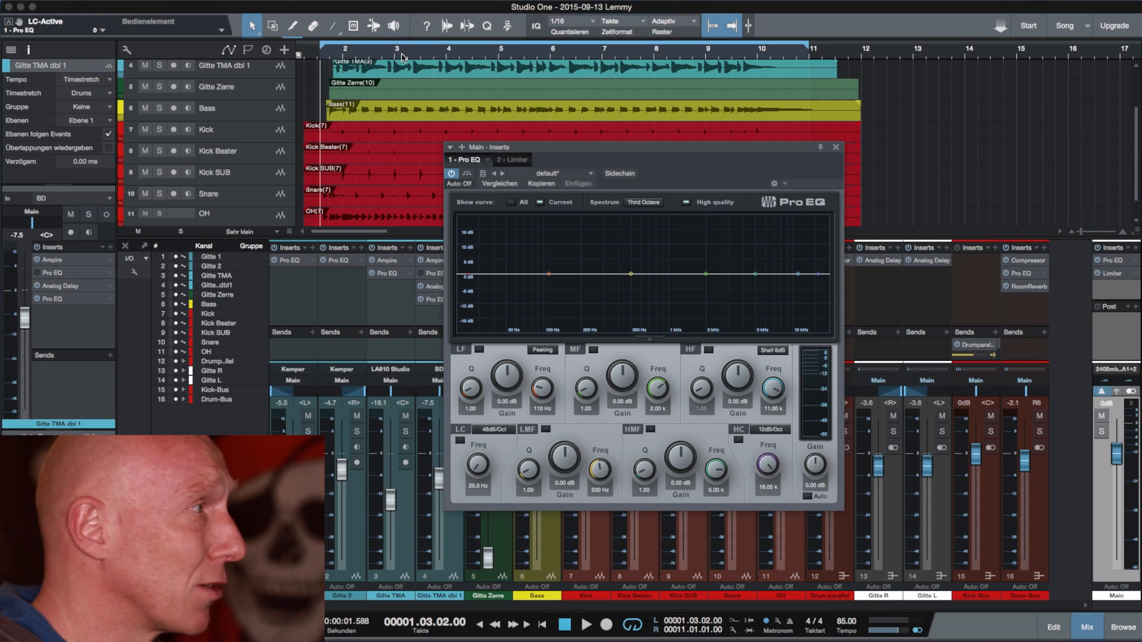
scroll(380, 57, "left", 1)
key("space")
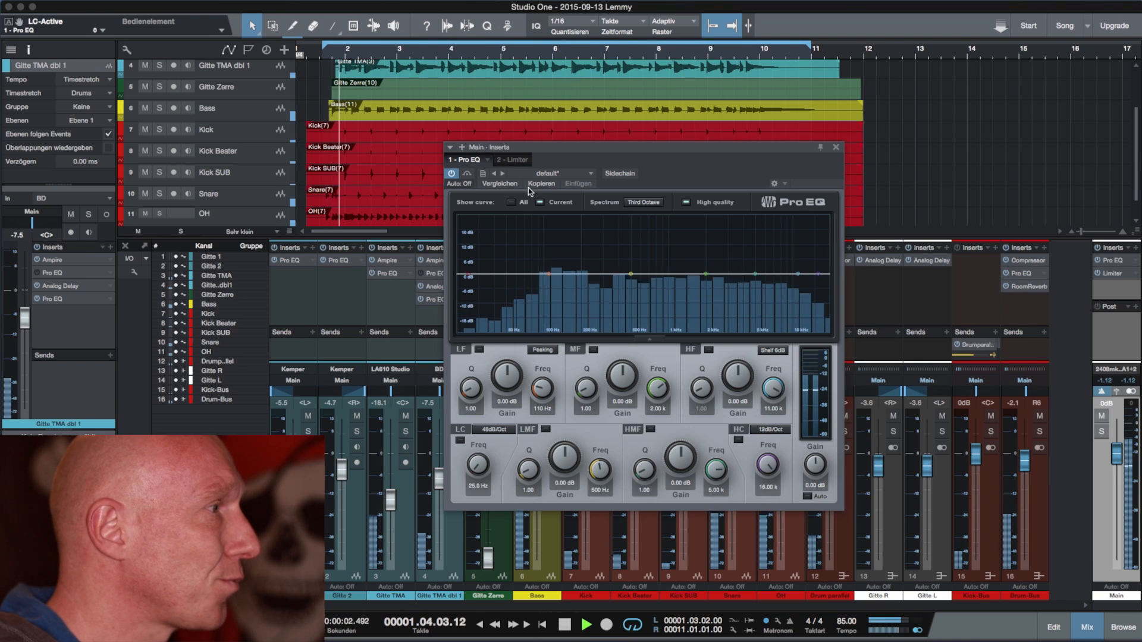
- Enable the Pro EQ low cut filter and set its frequency to 30 Hz
left_click(460, 441)
left_click(478, 487)
type("30")
key("Return")
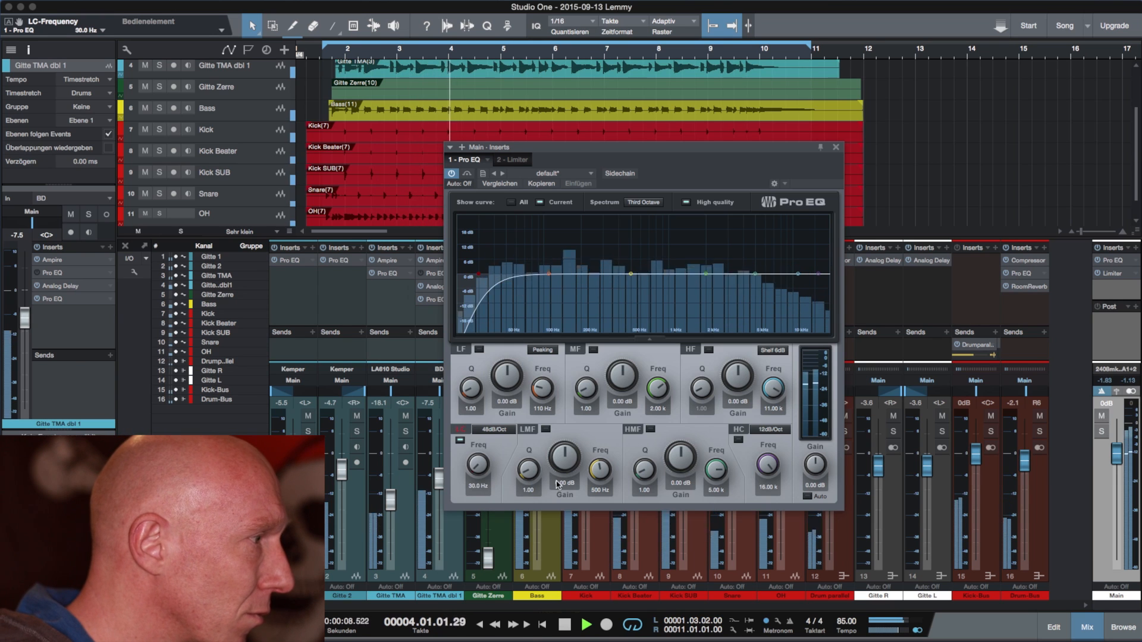
- Boost the LMF band strongly to sweep it to 440 Hz, and lower its gain to about -2.5 dB
left_click_drag(564, 458, 620, 238)
left_click_drag(620, 237, 624, 235)
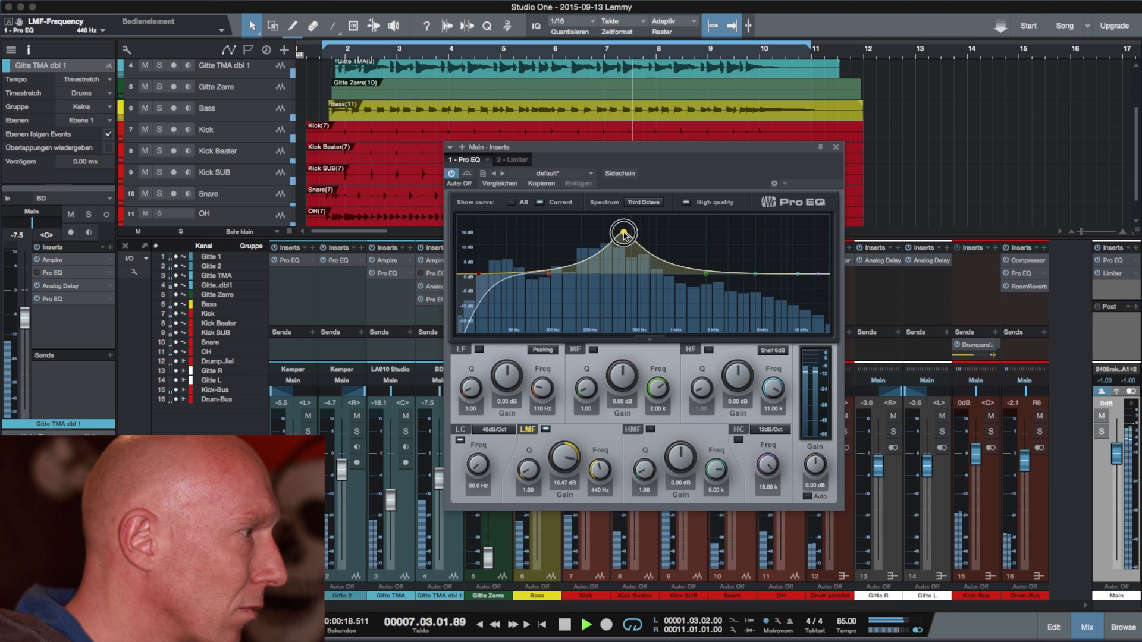
left_click_drag(561, 458, 572, 518)
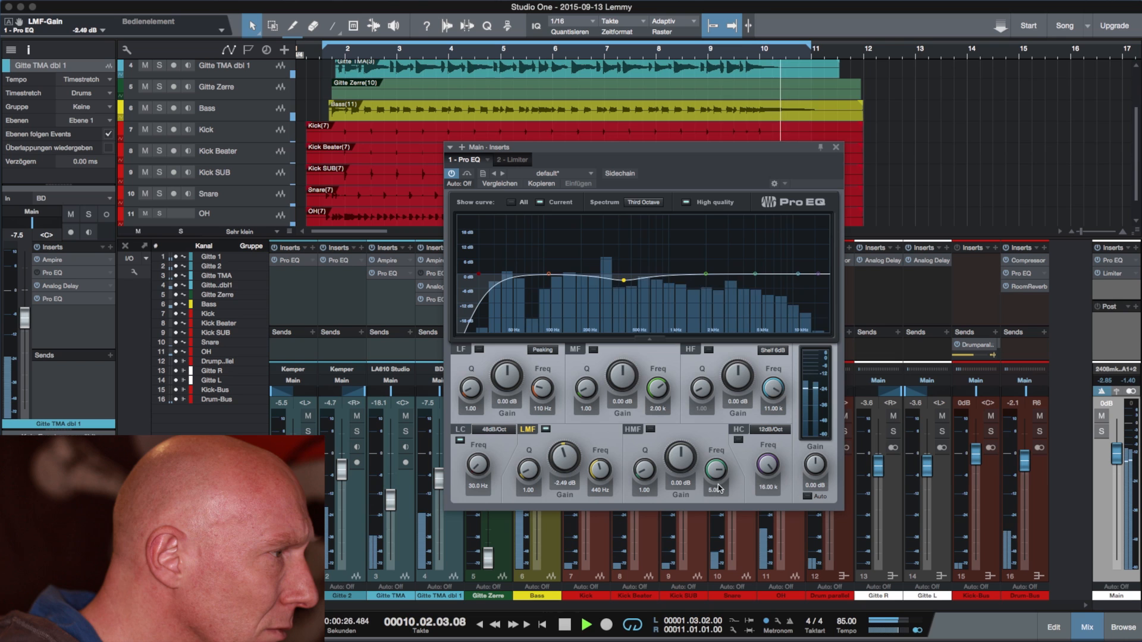
- Boost the HMF band by about 2.9 dB, set its frequency to about 6.15 kHz, and stop playback
left_click_drag(680, 456, 680, 418)
left_click_drag(714, 473, 682, 494)
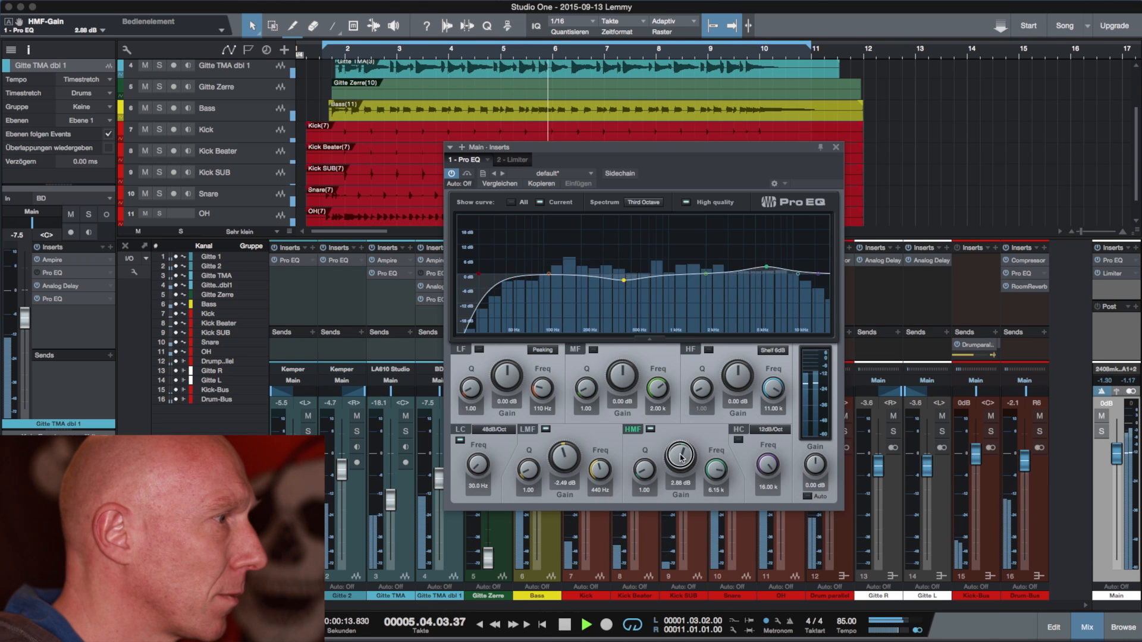
key("space")
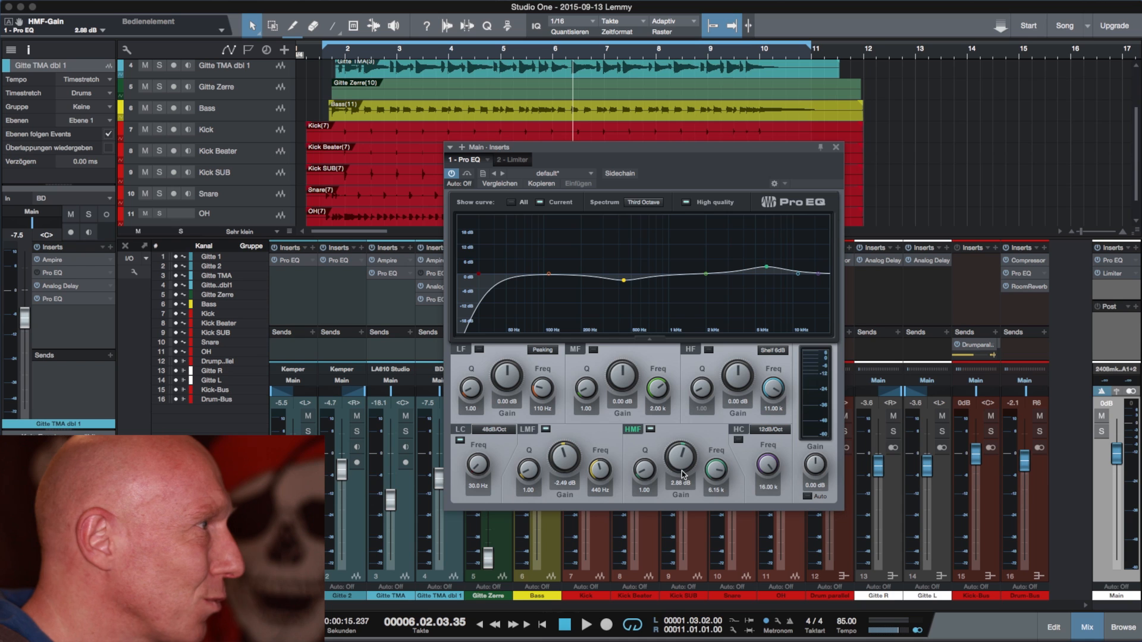
- Play the song from near its beginning, bypassing and re-enabling the Main channel's Pro EQ to compare the sound
left_click(330, 52)
key("space")
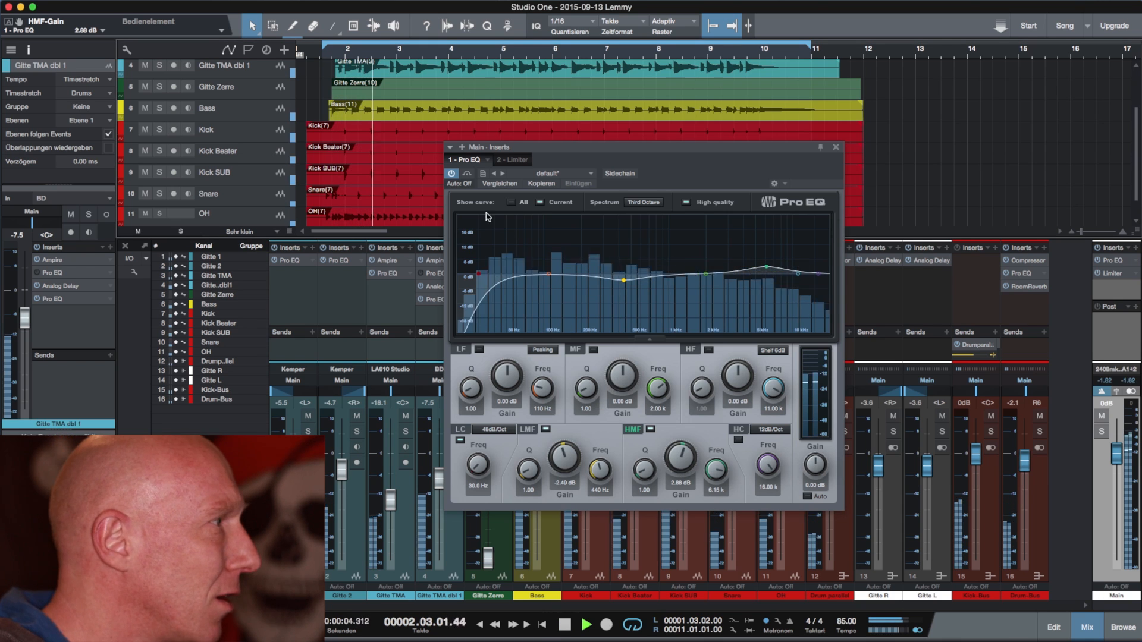
left_click(452, 175)
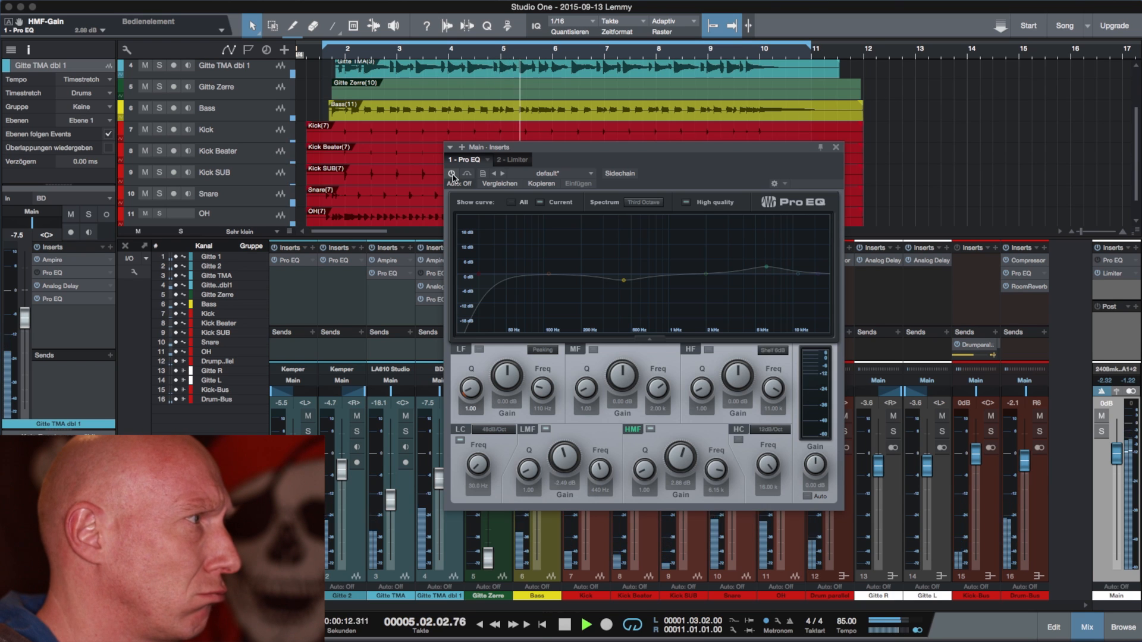
left_click(452, 174)
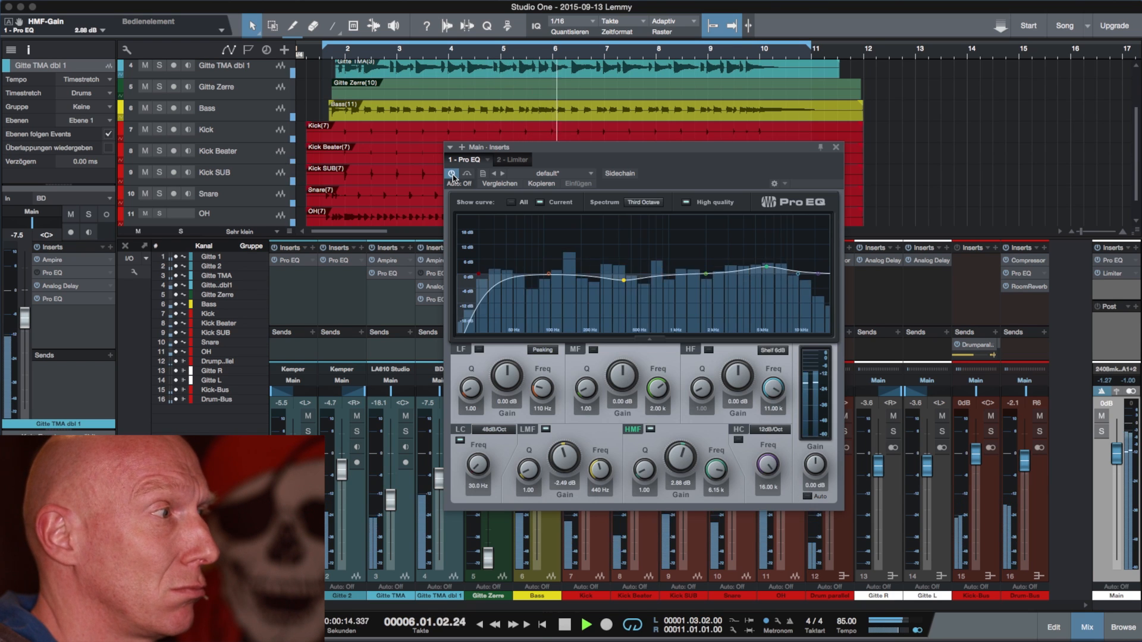